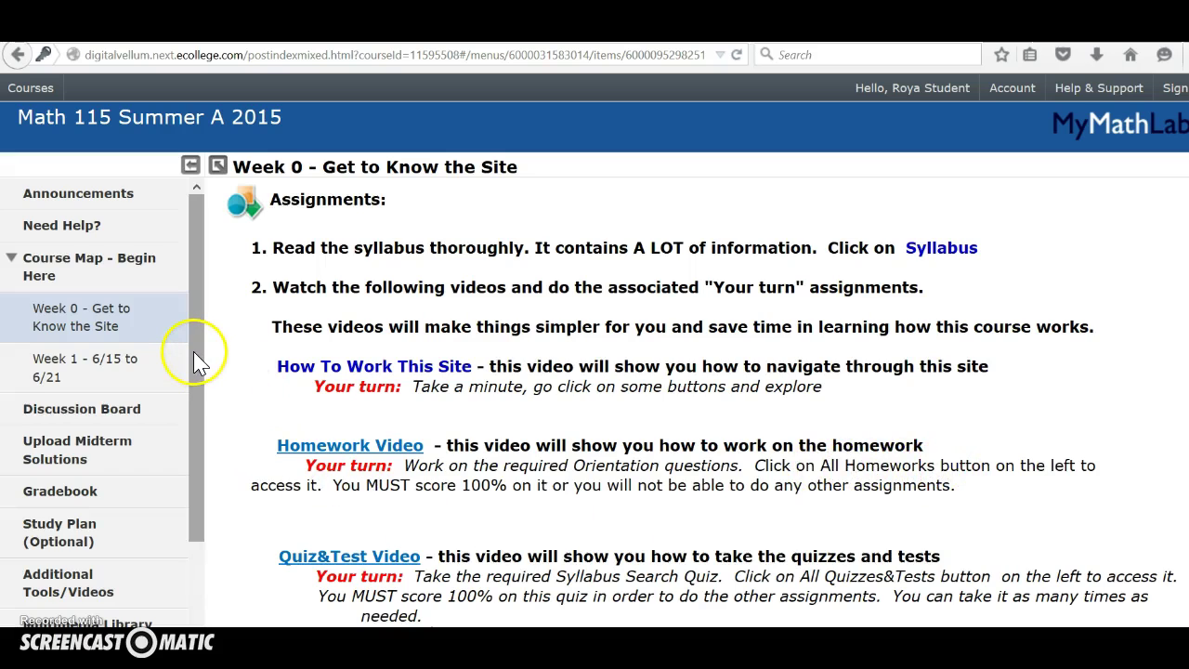
Review the Orientation Homework overview from the All Homeworks list and return to the list.
drag(193, 353, 204, 481)
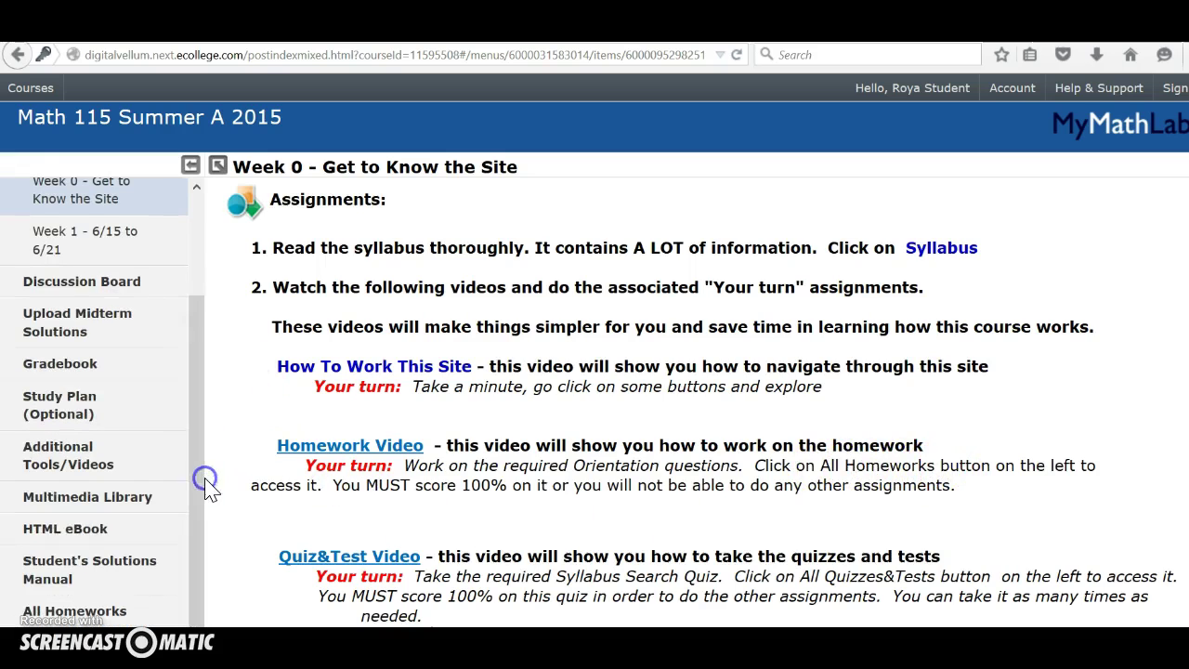
click(110, 615)
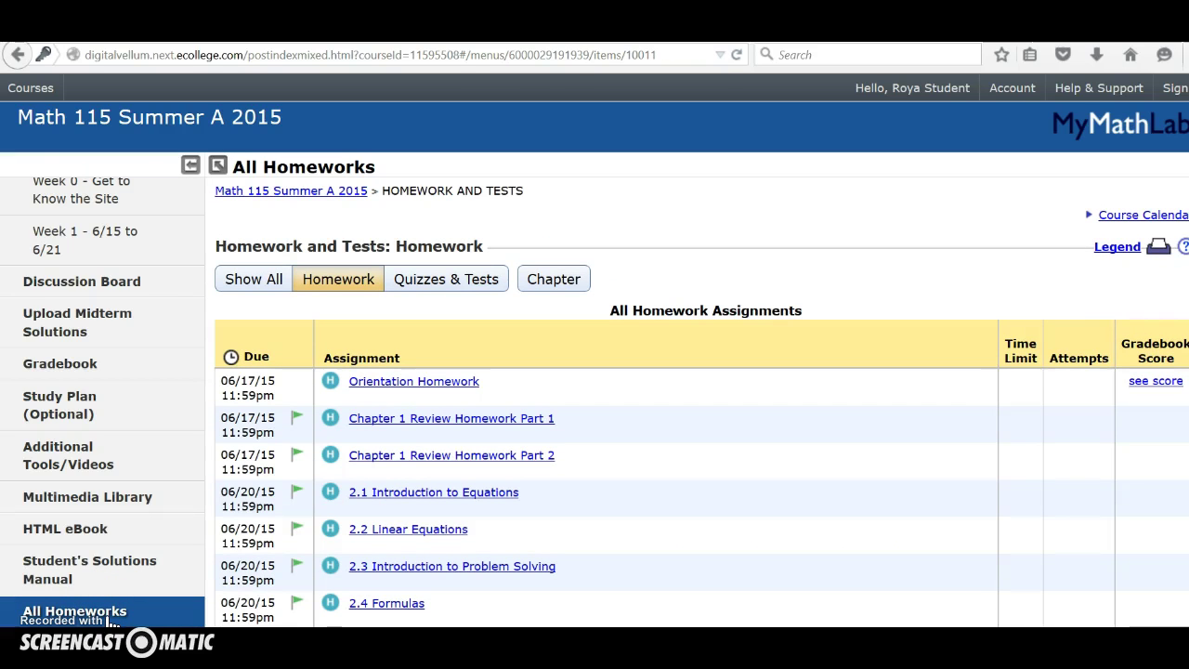
click(420, 383)
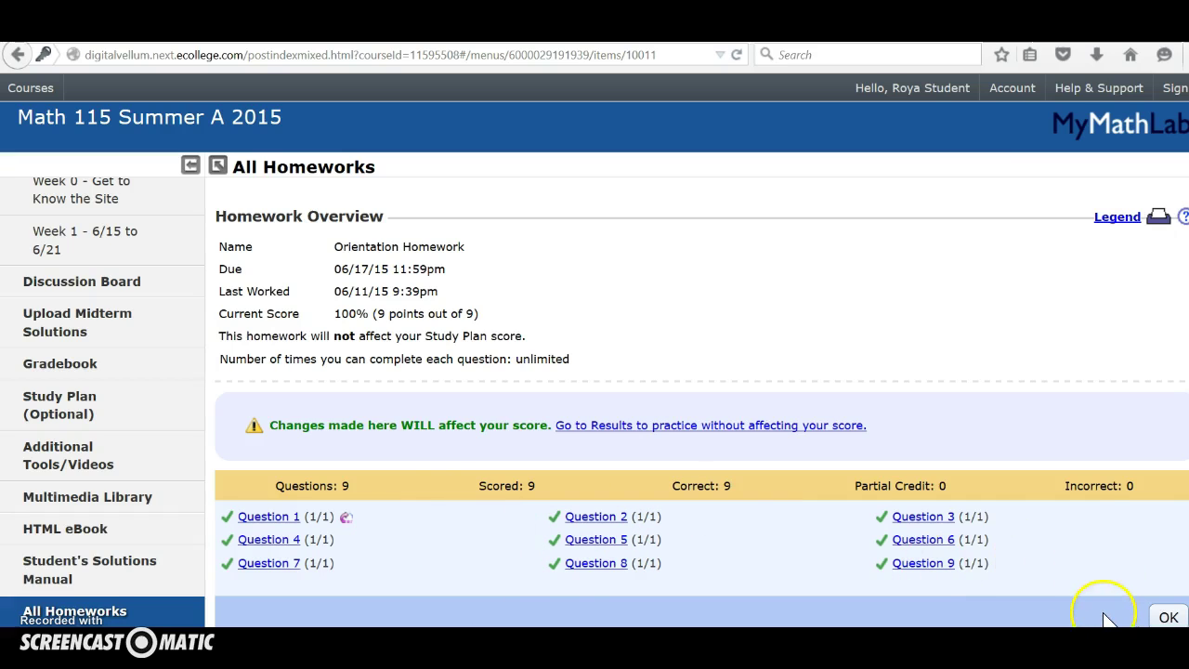
click(1169, 615)
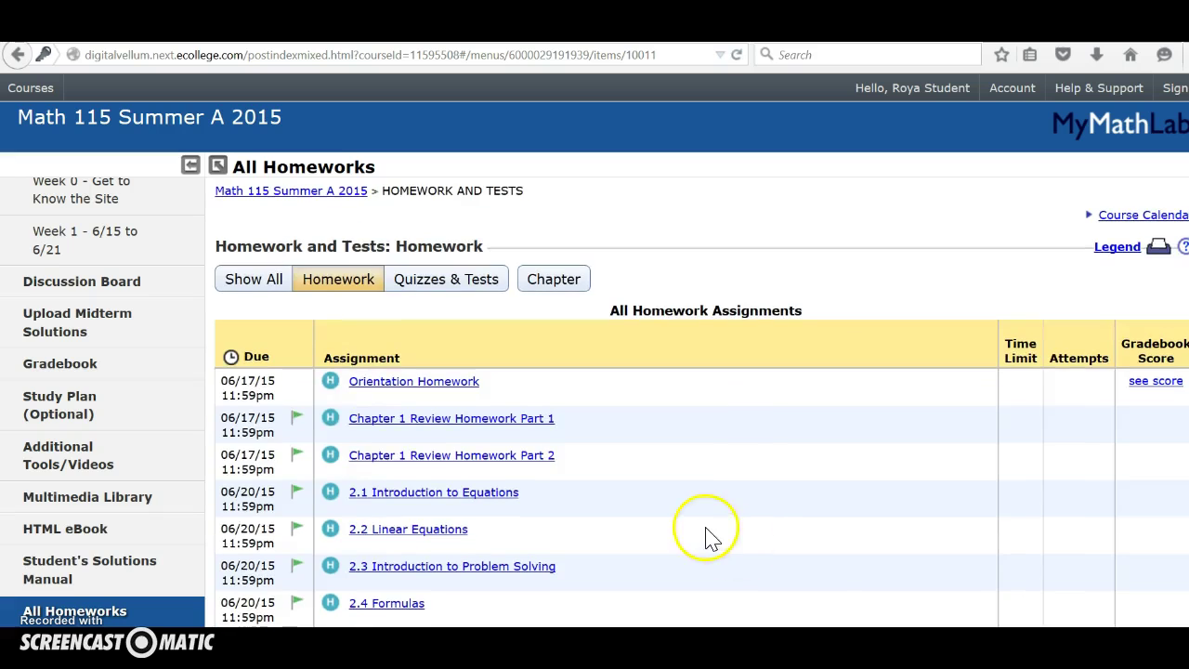
Open the Week 1 - 6/15 to 6/21 page and follow its homework link to the Chapter 1 assignment list.
drag(197, 368, 190, 275)
click(125, 339)
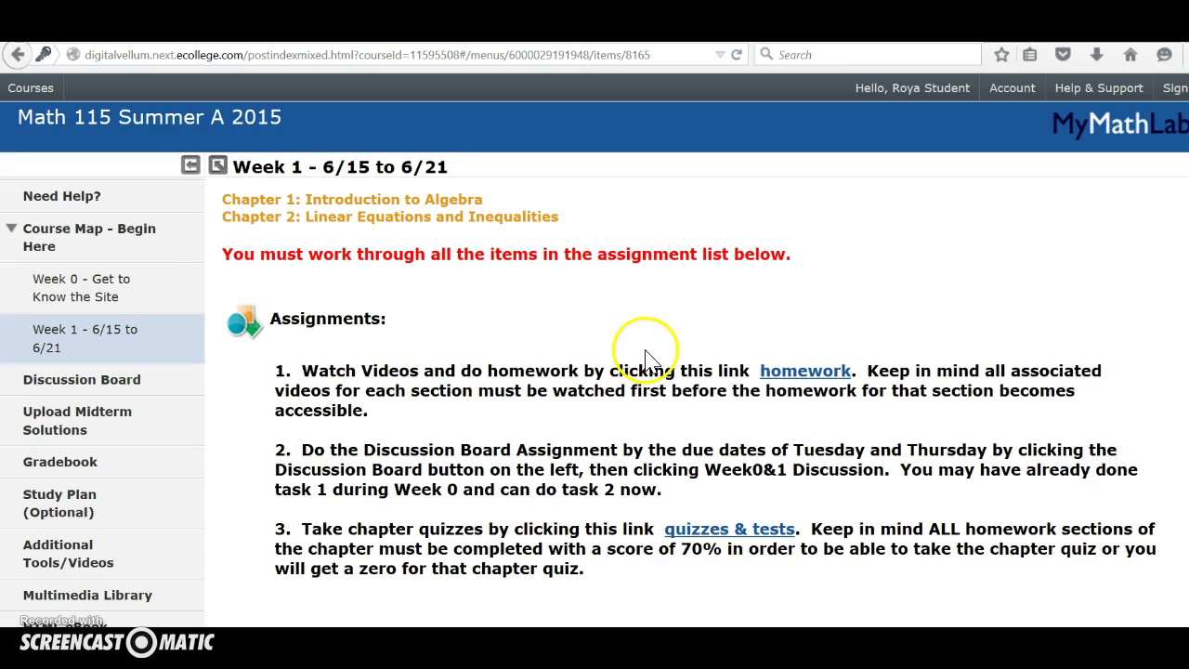
click(816, 374)
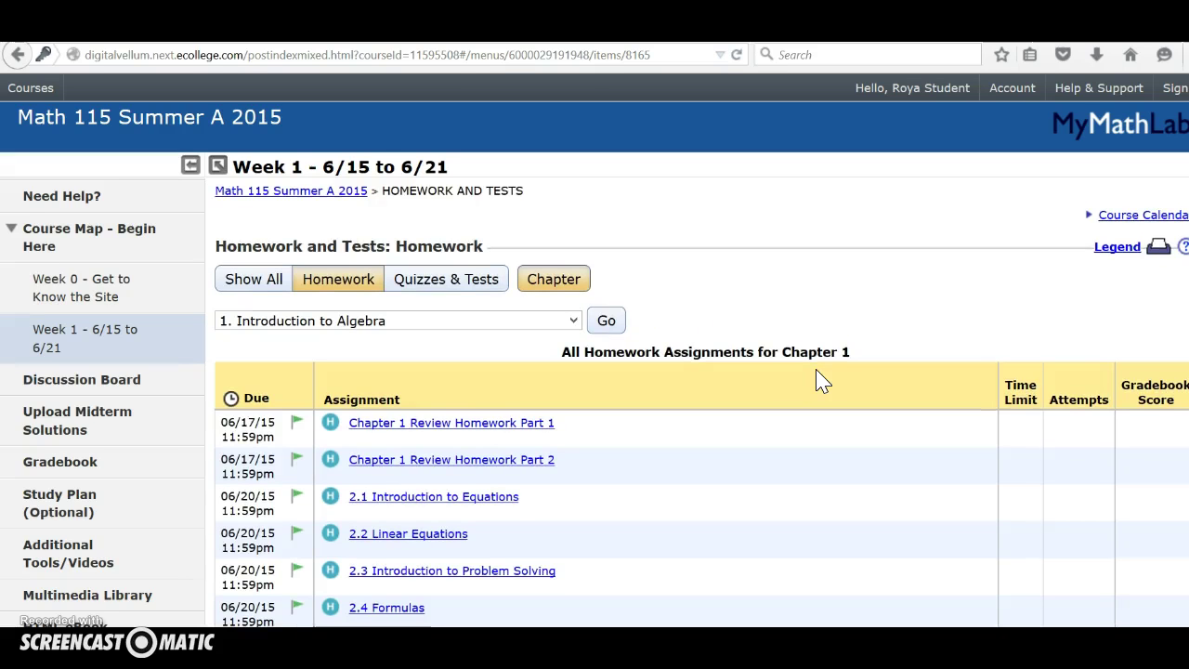
scroll(1138, 325, down, 2)
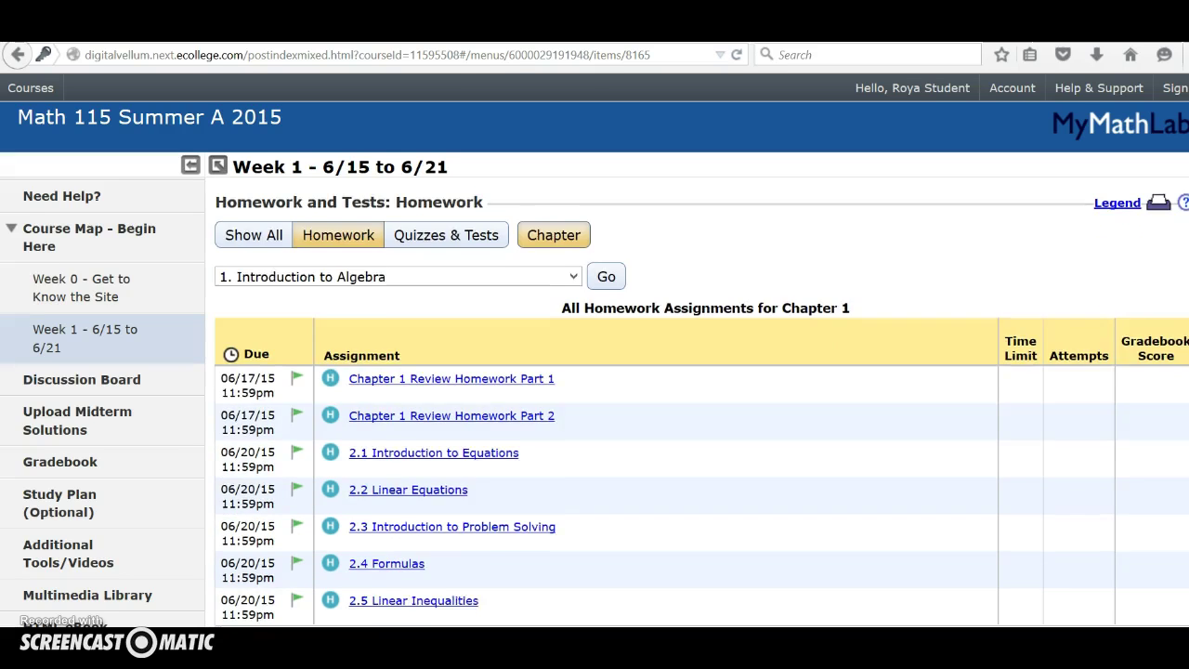
scroll(702, 407, down, 1)
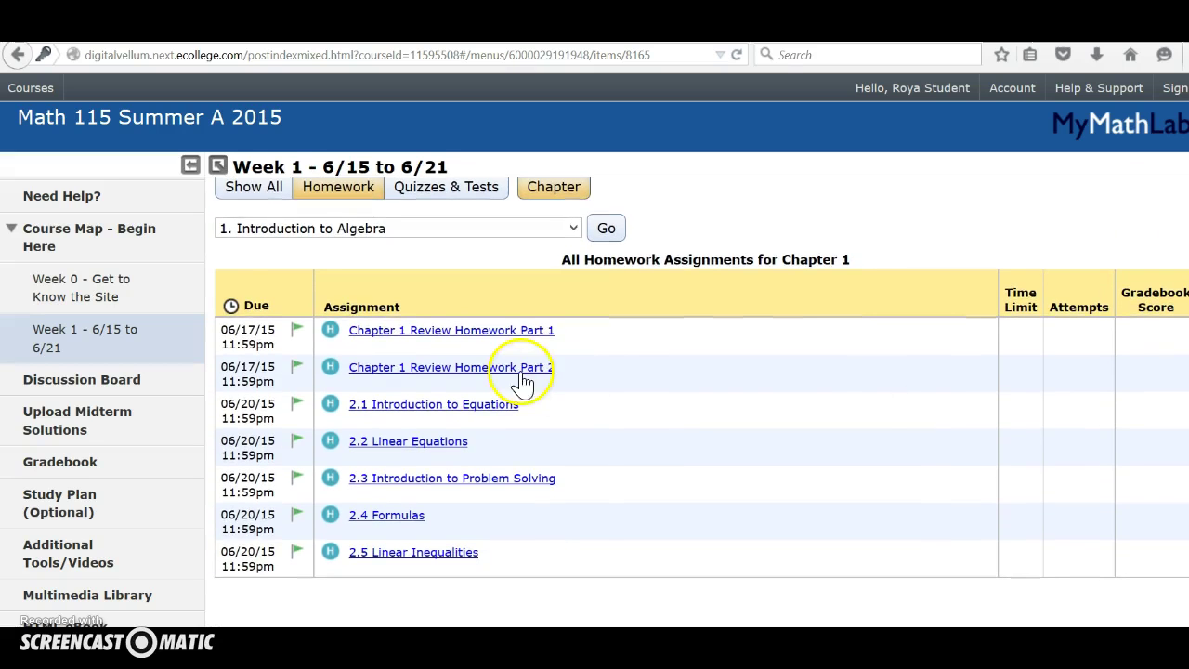
Check the prerequisites of the Chapter 1 Review Homework assignments, trying to open Part 1.
mouse_move(276, 325)
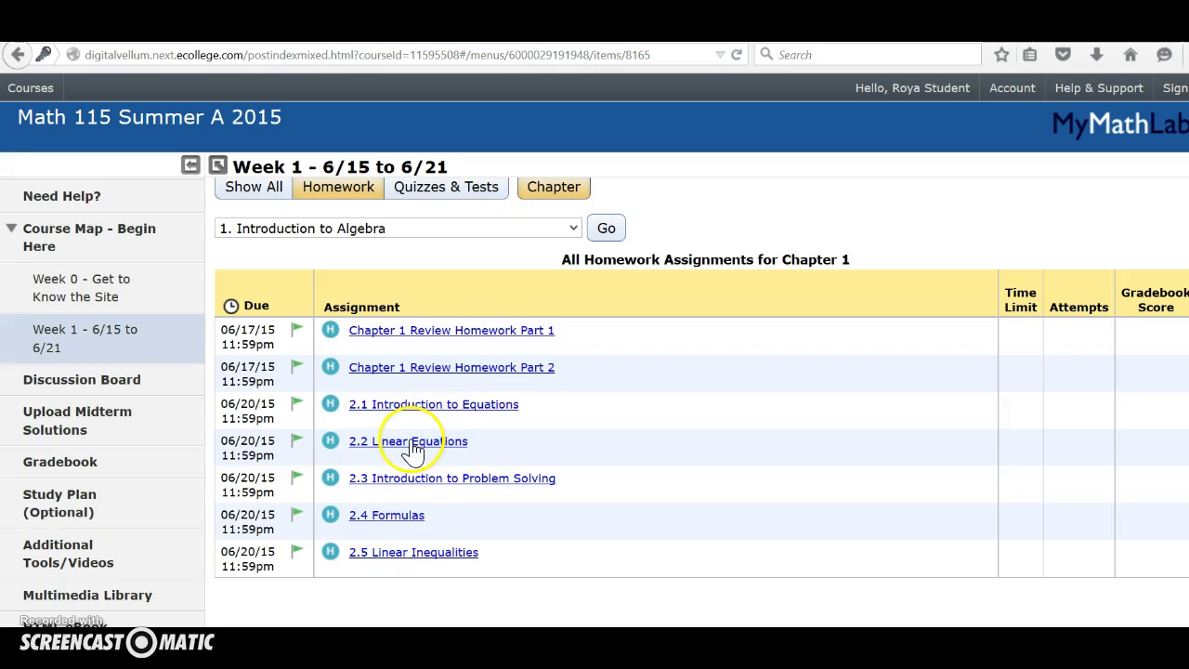
mouse_move(337, 367)
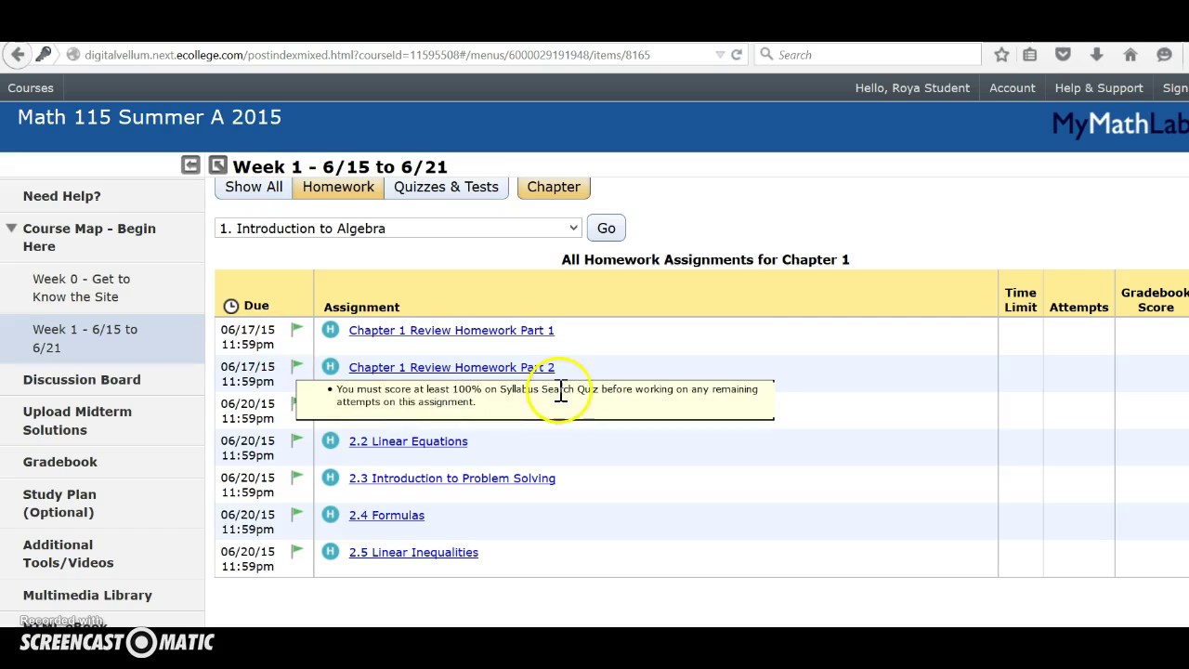
click(505, 332)
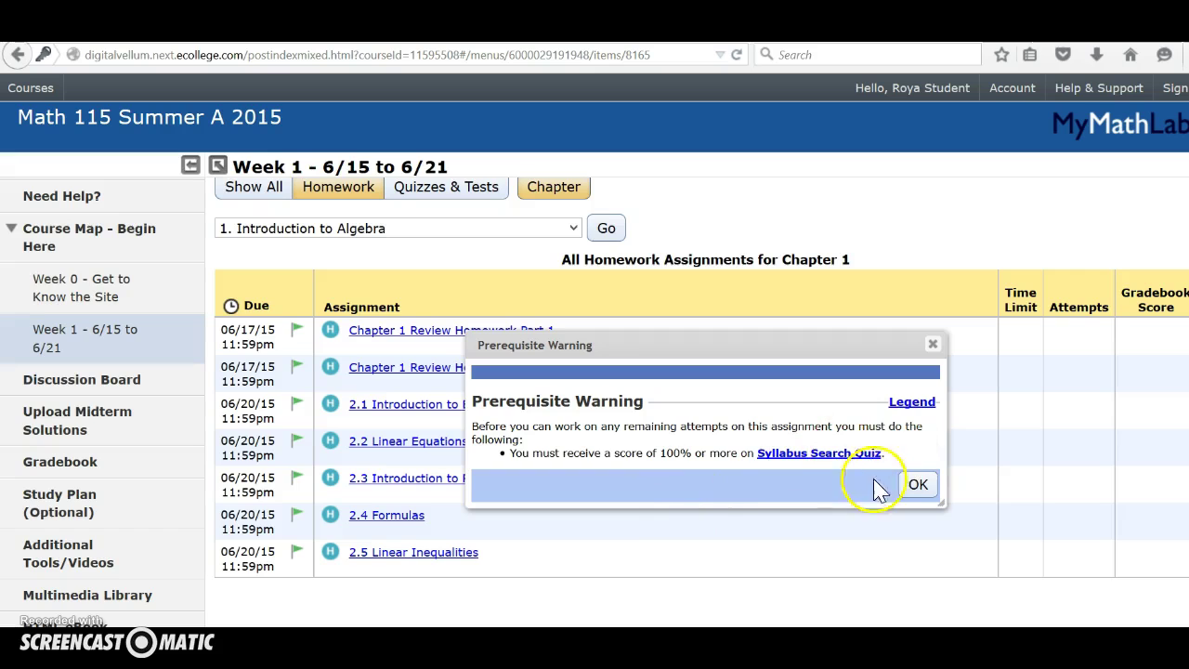
click(924, 495)
drag(926, 495, 617, 453)
click(619, 460)
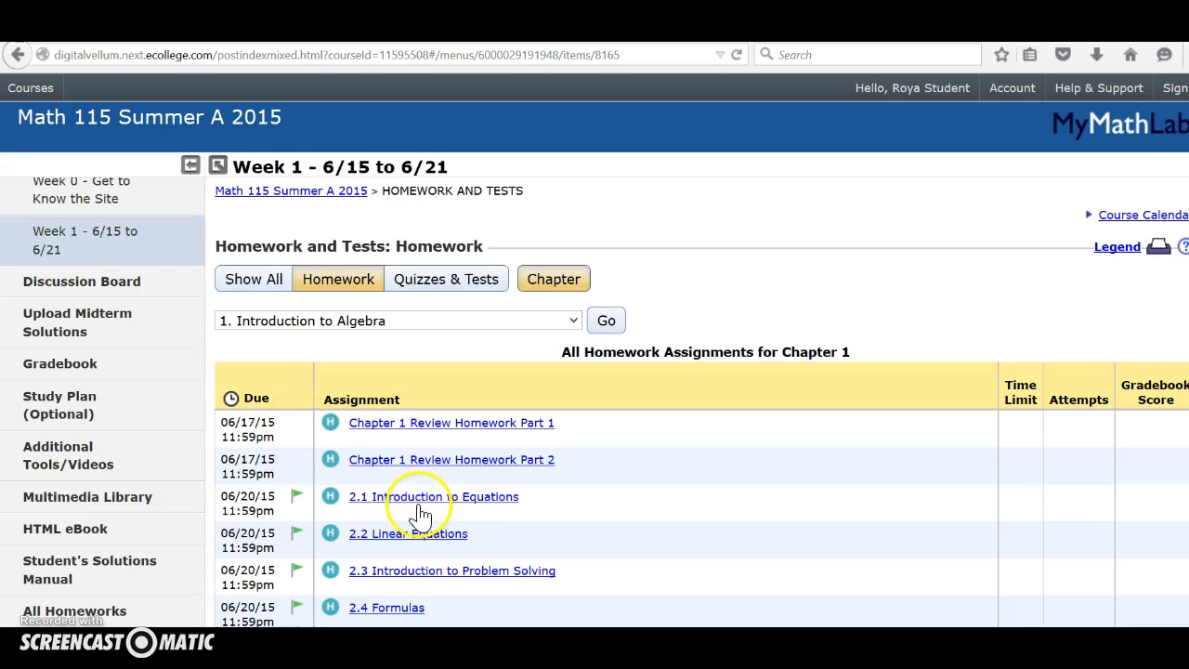
Open Chapter 1 Review Homework Part 1 and look over its required media and question list.
mouse_move(298, 507)
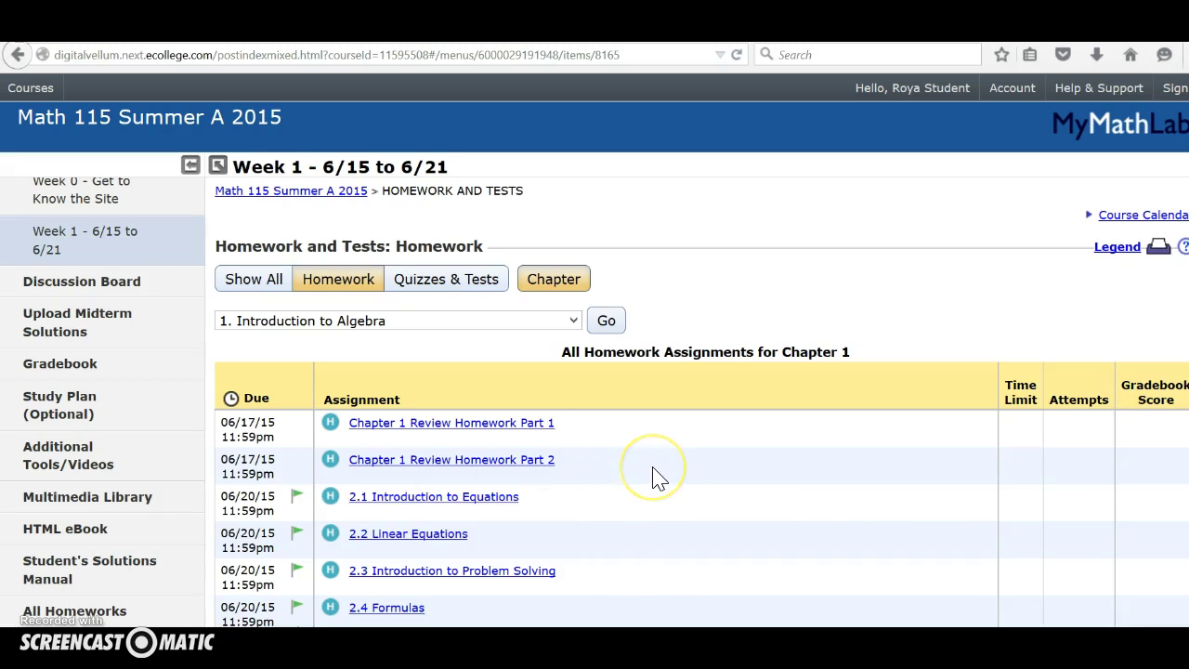
click(474, 427)
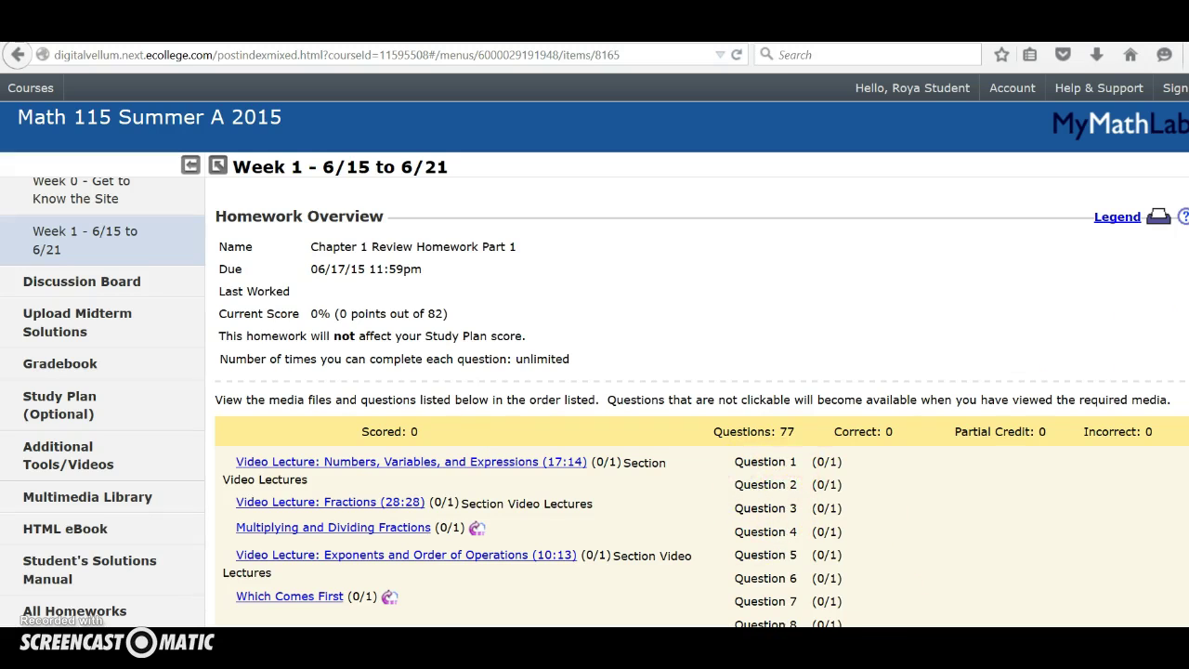
scroll(884, 314, down, 5)
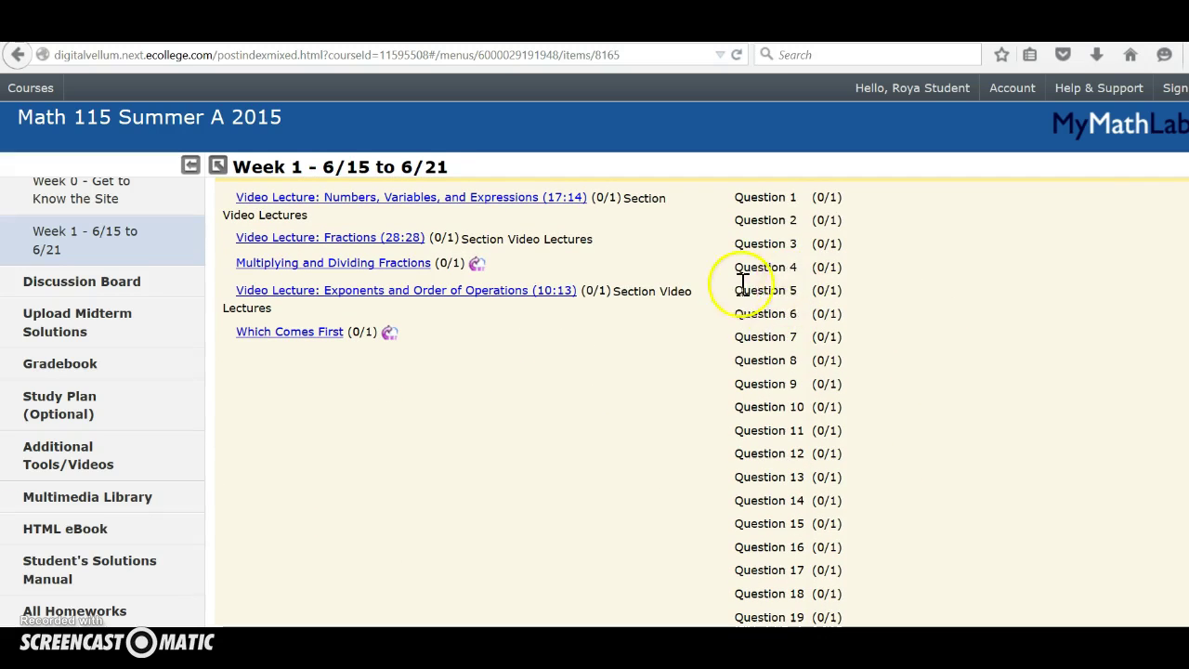
scroll(701, 402, up, 5)
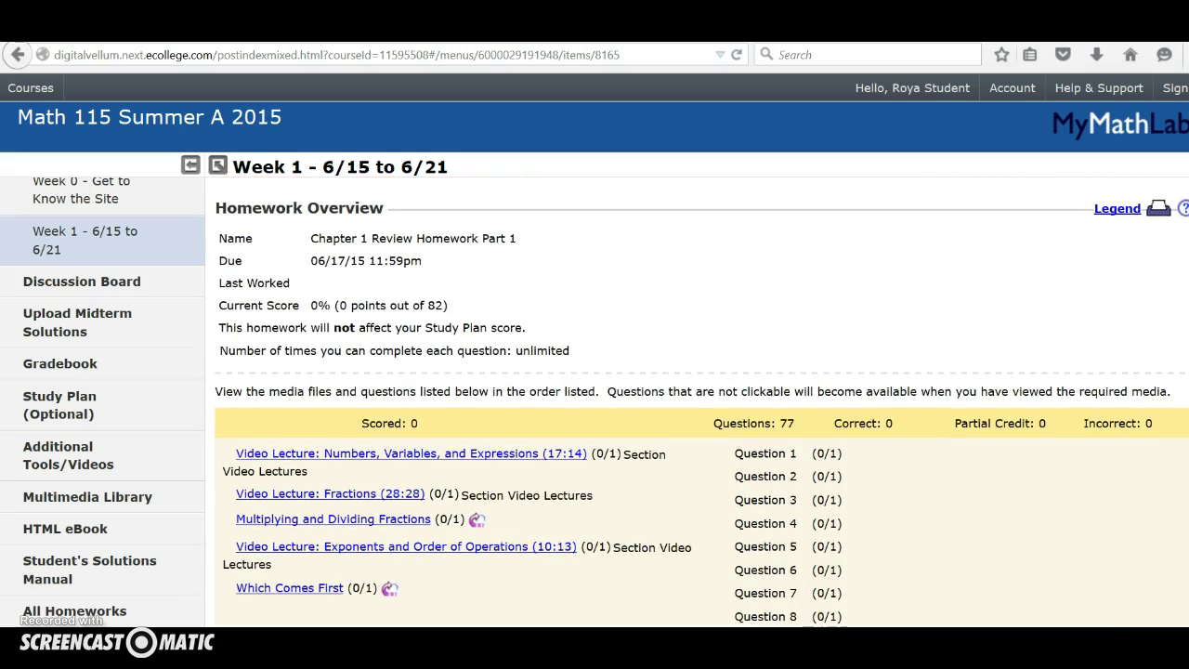
scroll(750, 363, down, 3)
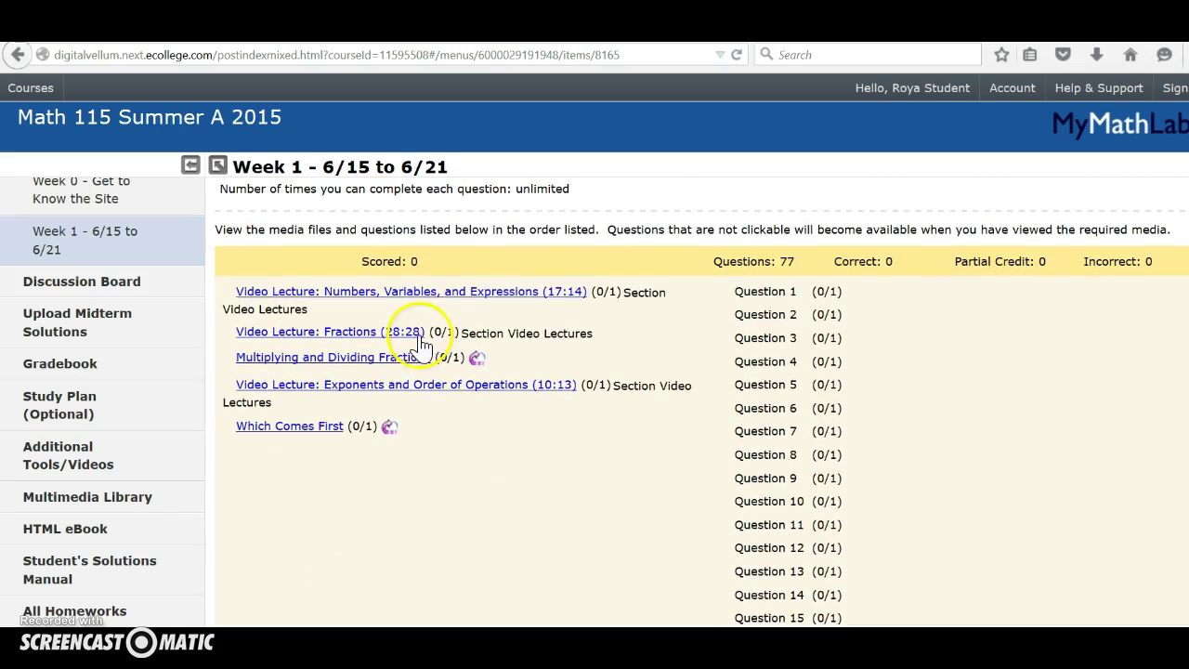
Open the video lecture Numbers, Variables, and Expressions, play it briefly and pause it.
click(377, 294)
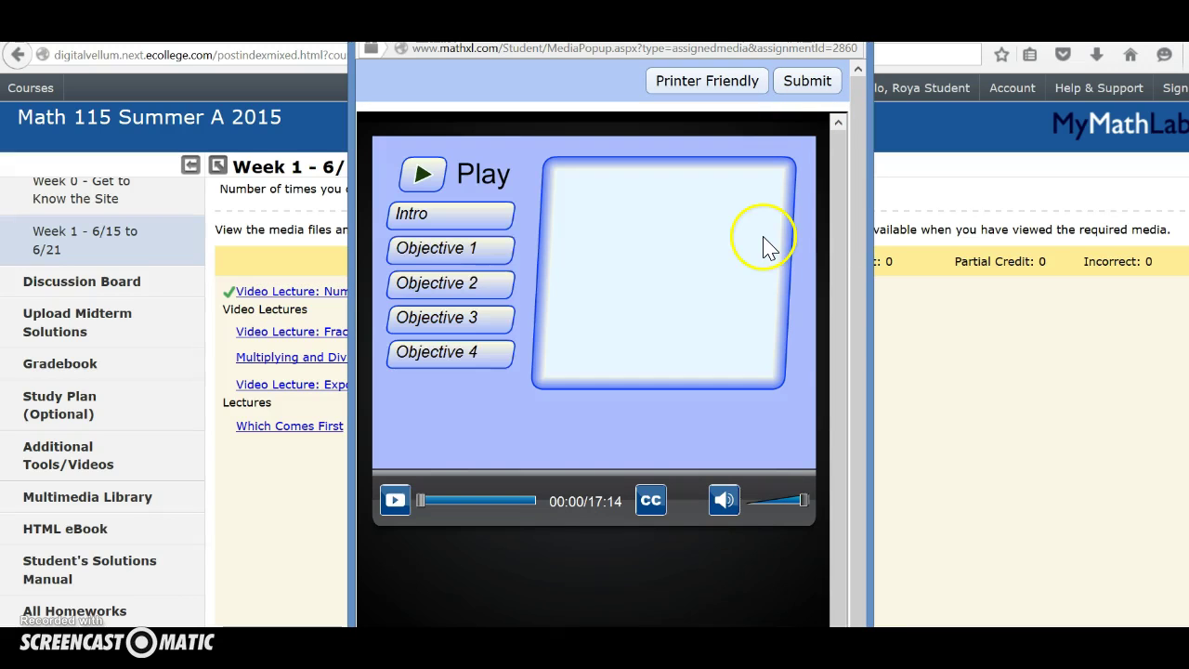
click(421, 176)
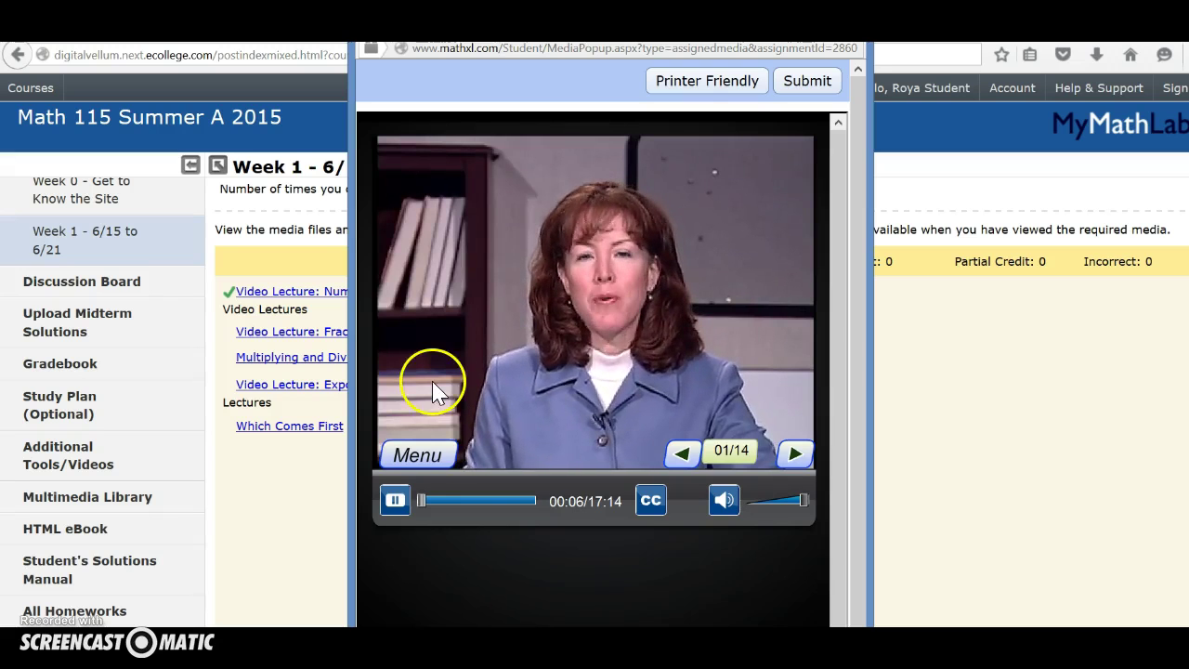
click(396, 502)
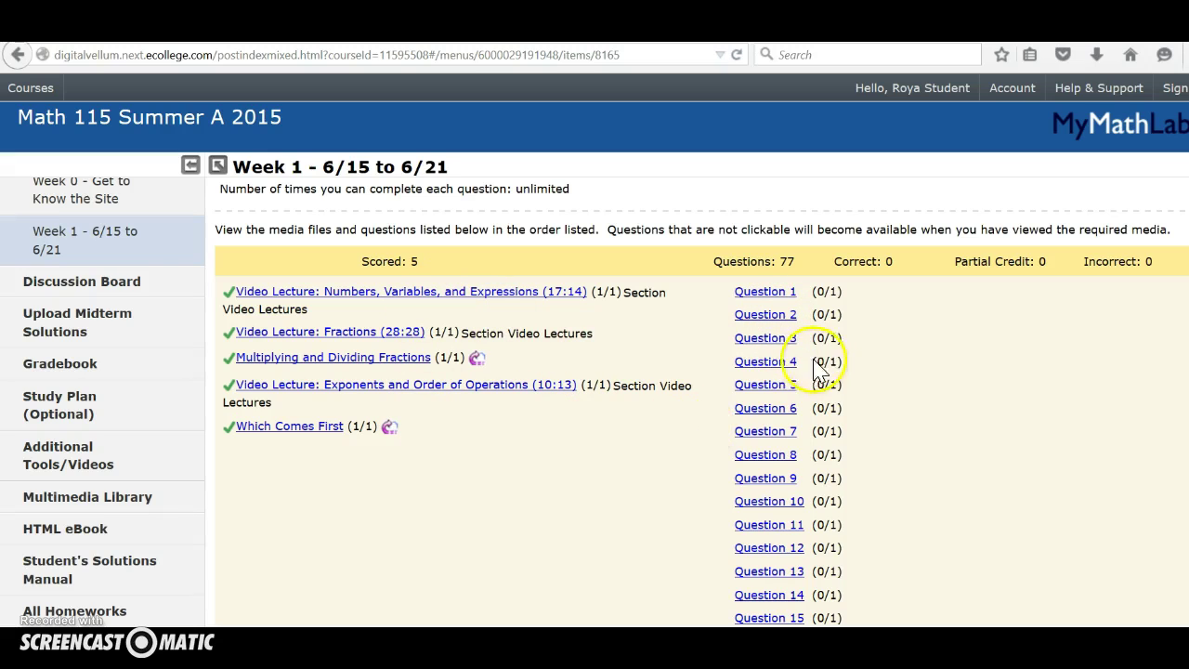
Open Question 1, choose "1." as the other factor of a prime number, and submit the answer for the final check.
click(767, 294)
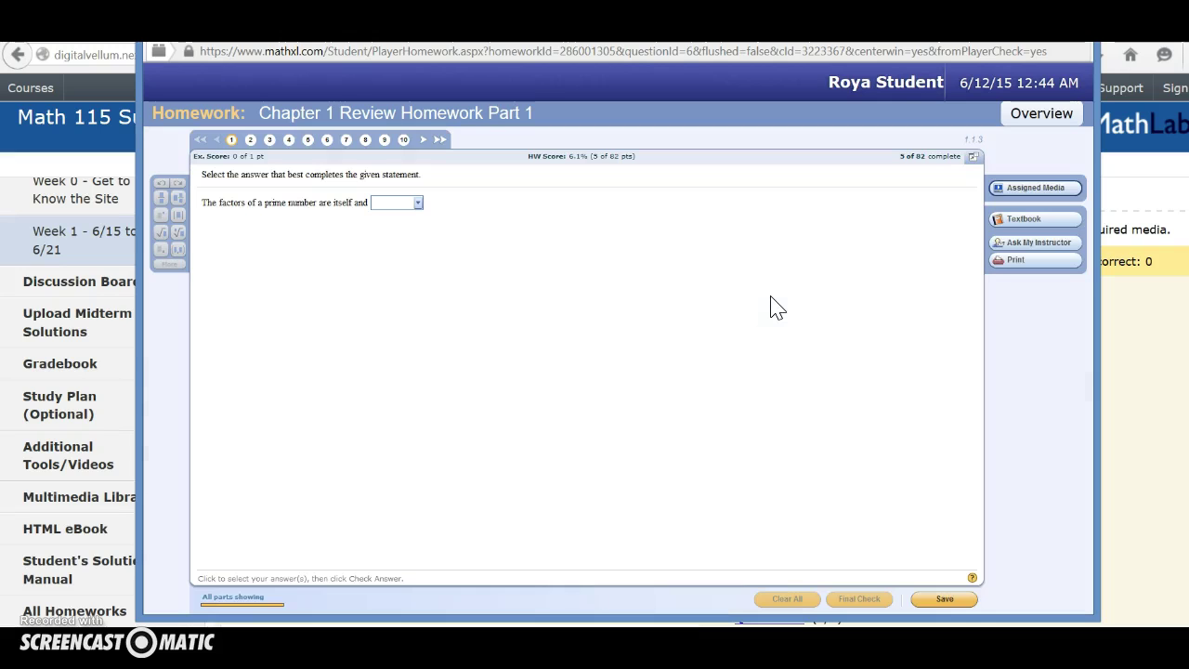
click(425, 206)
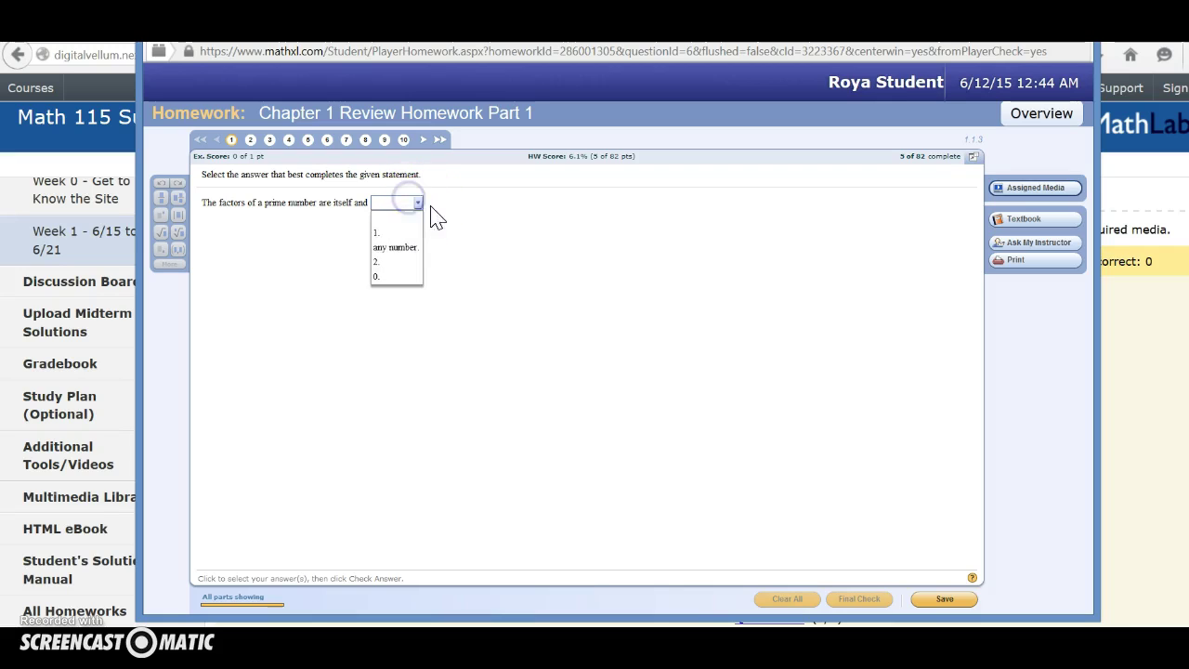
click(399, 233)
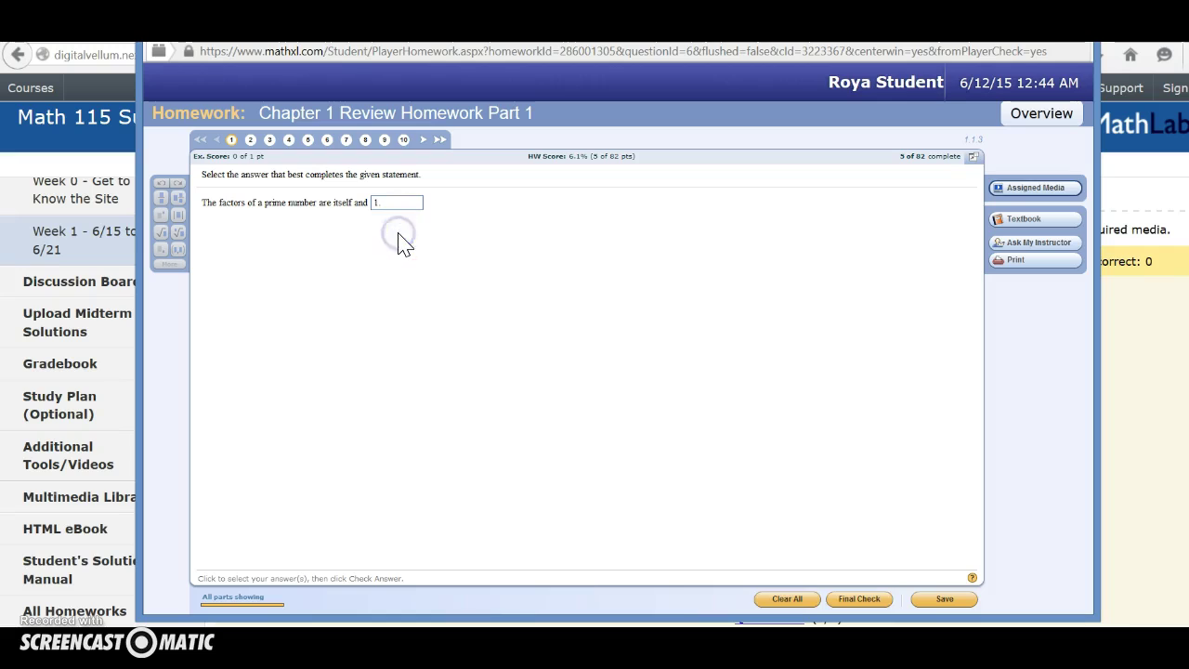
click(841, 599)
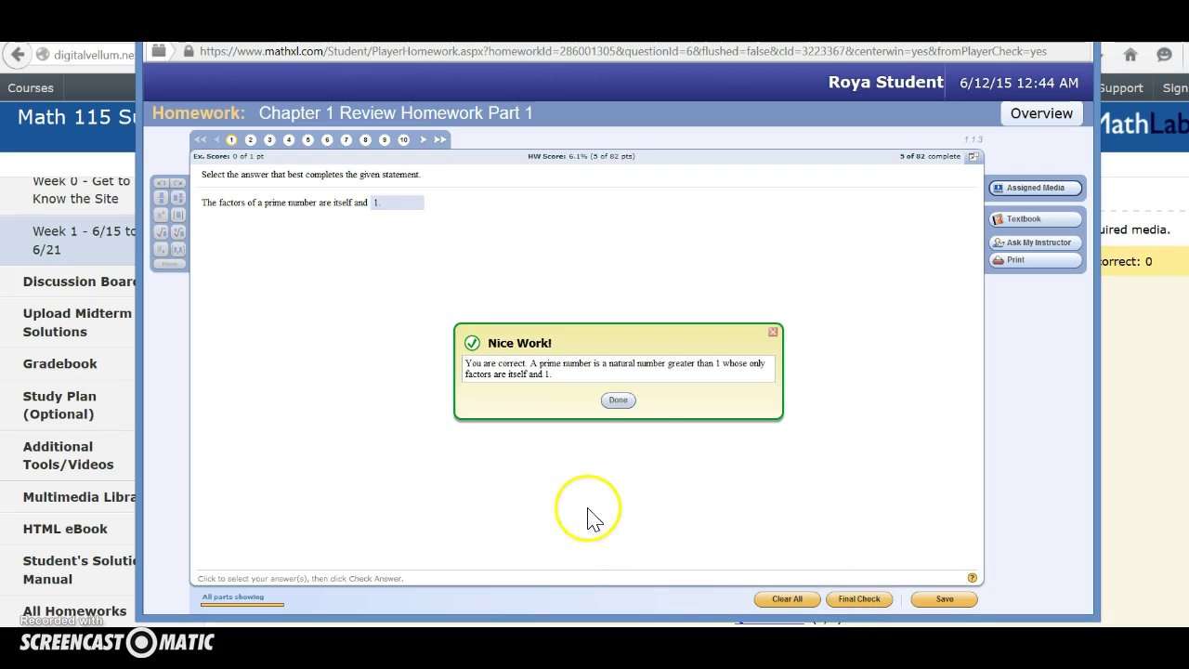
click(619, 400)
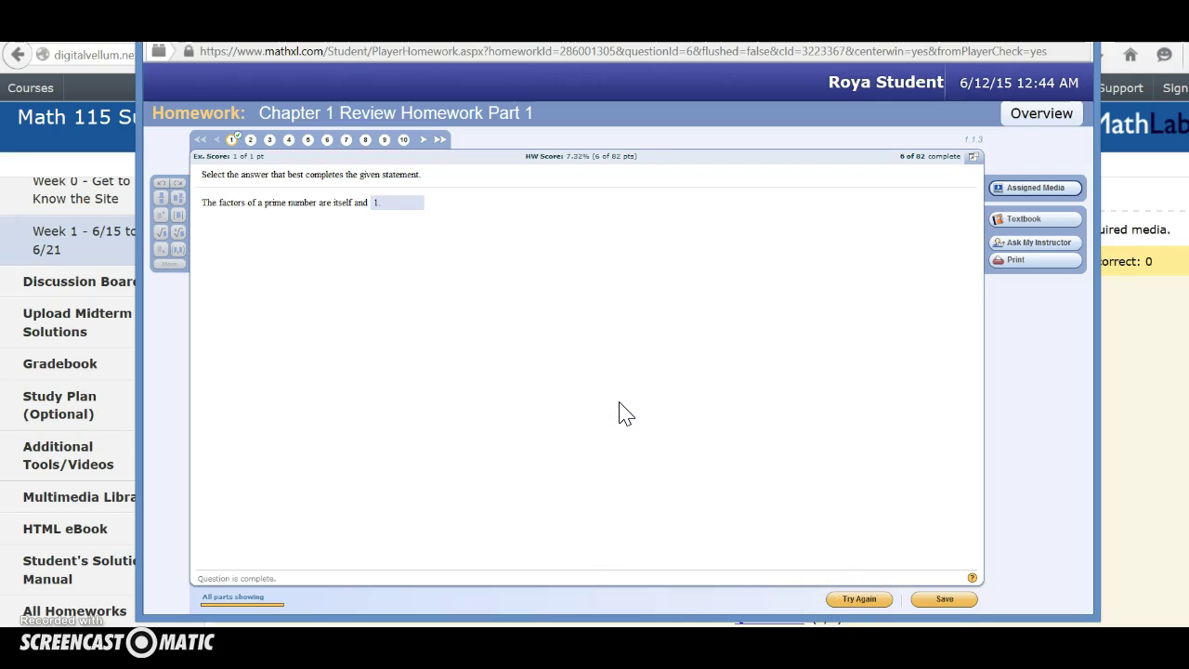
Go to Question 2, choose "quotients" to complete the statement about 3 and 6, and submit it for the final check.
click(249, 140)
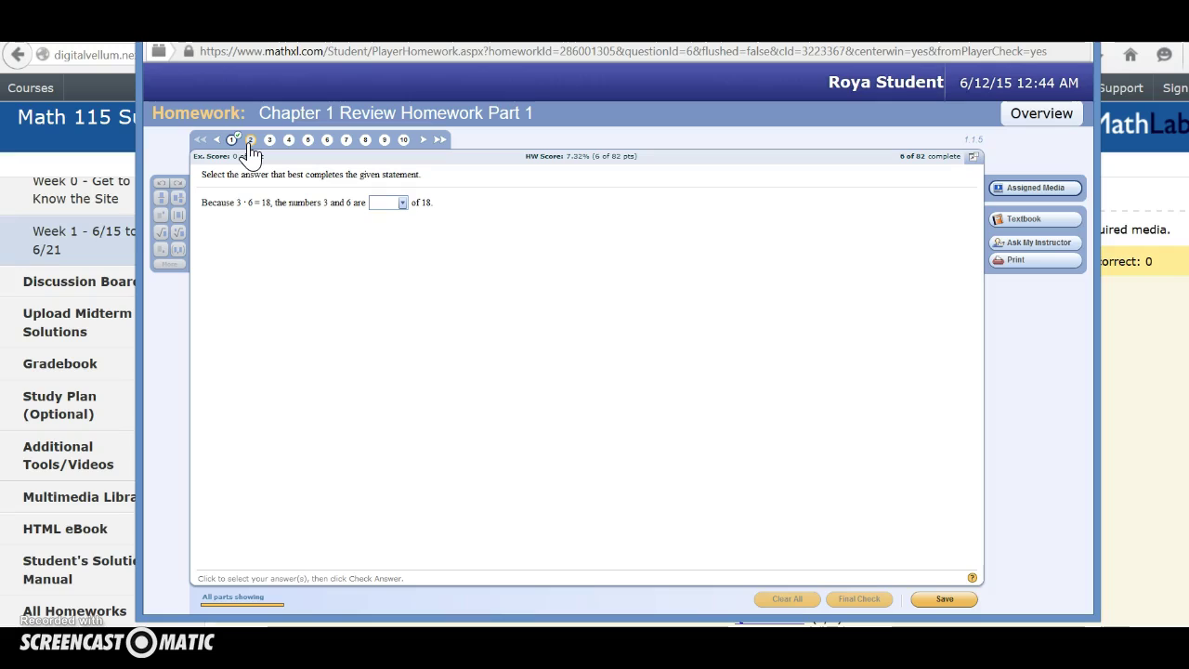
click(399, 204)
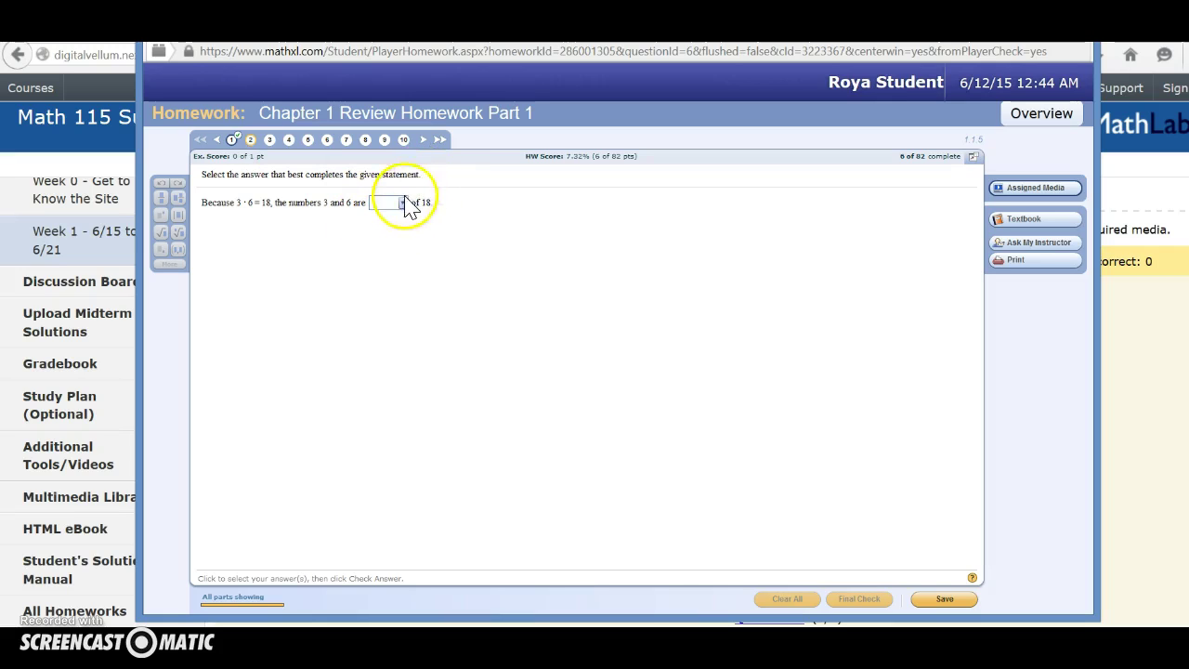
click(399, 203)
click(395, 234)
click(864, 599)
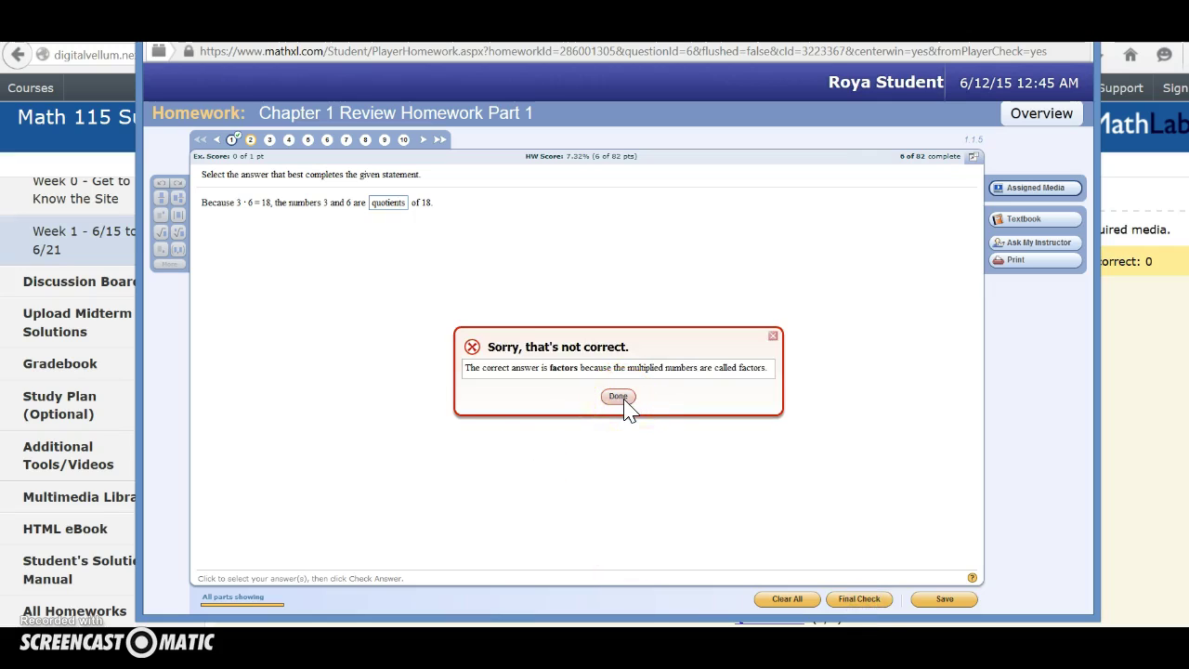
click(618, 397)
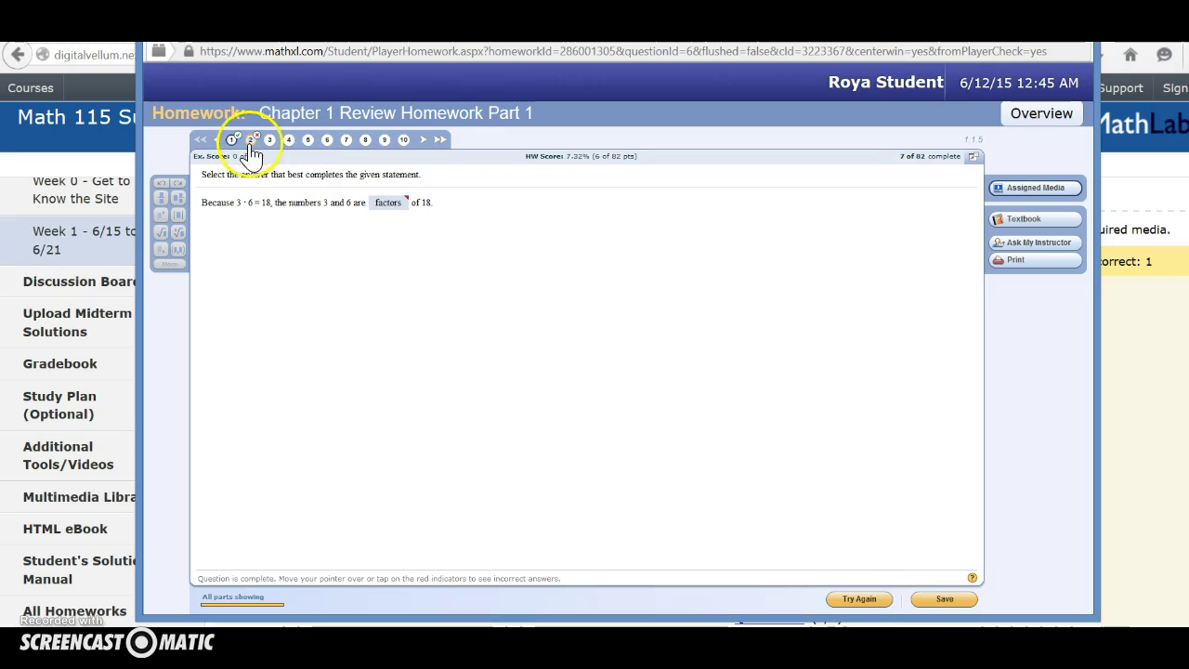
Skip ahead through the question sets to Question 71, which asks to simplify an expression with an exponent.
click(440, 139)
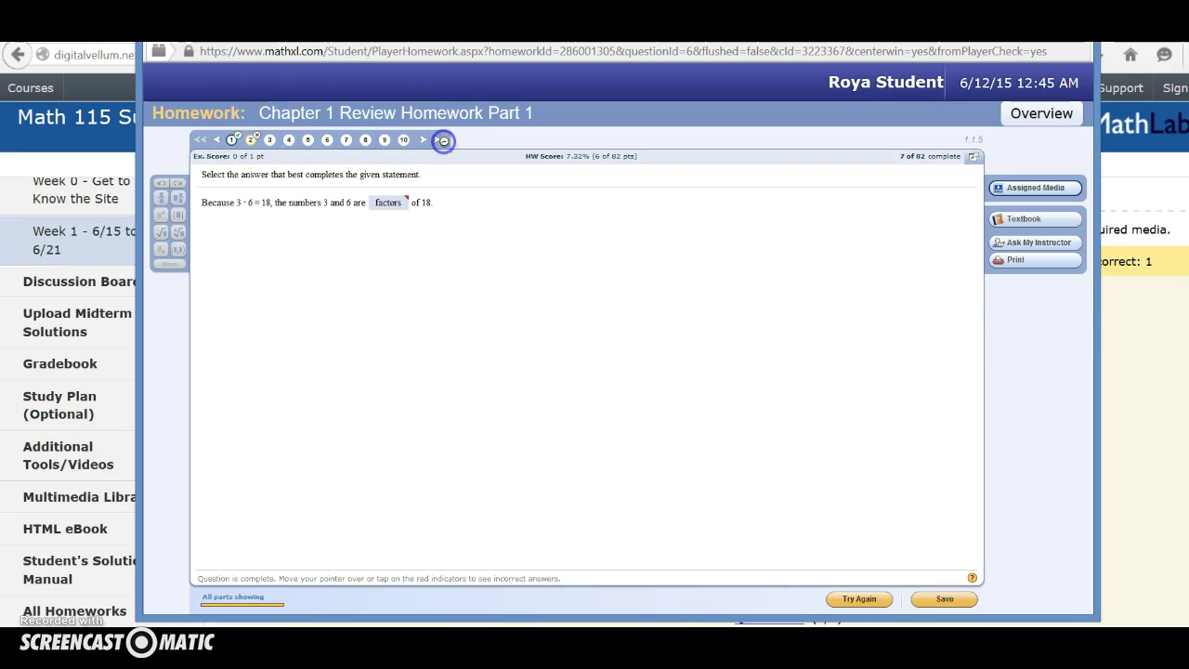
click(443, 140)
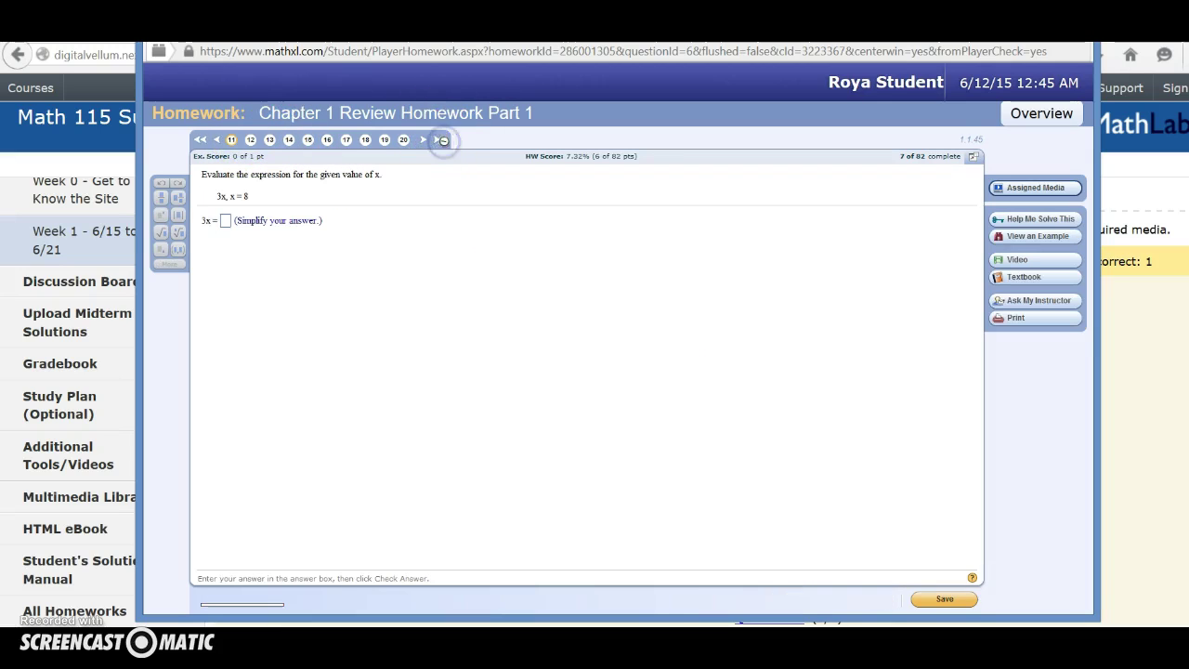
click(442, 140)
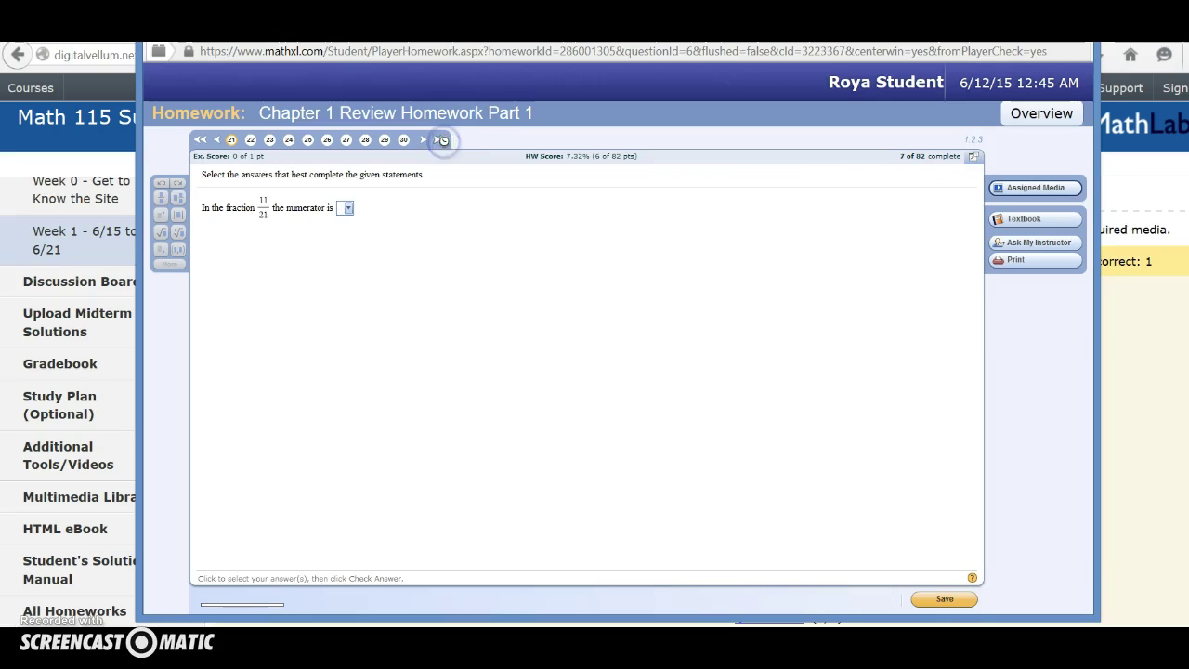
click(442, 141)
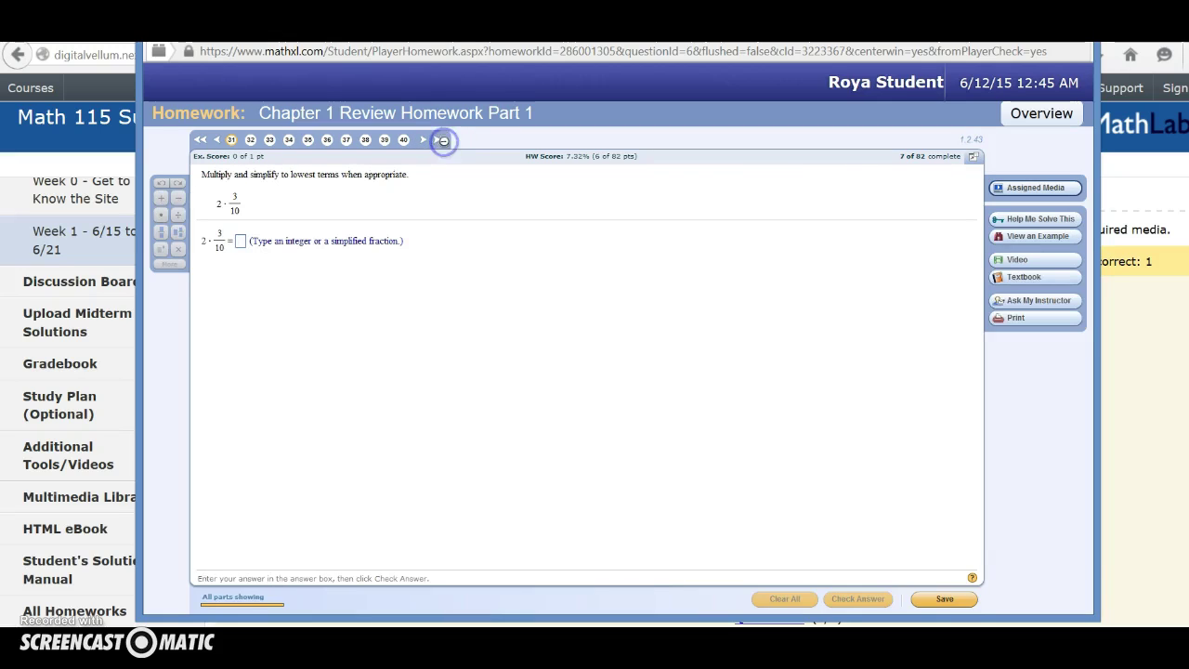
click(442, 141)
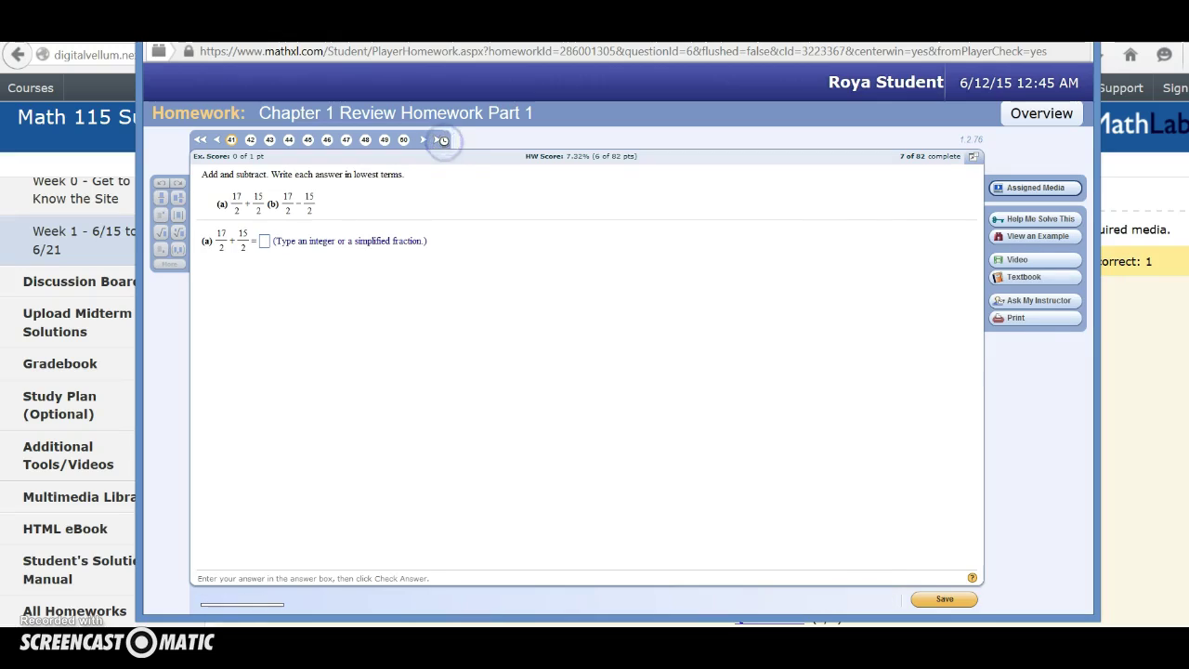
click(442, 140)
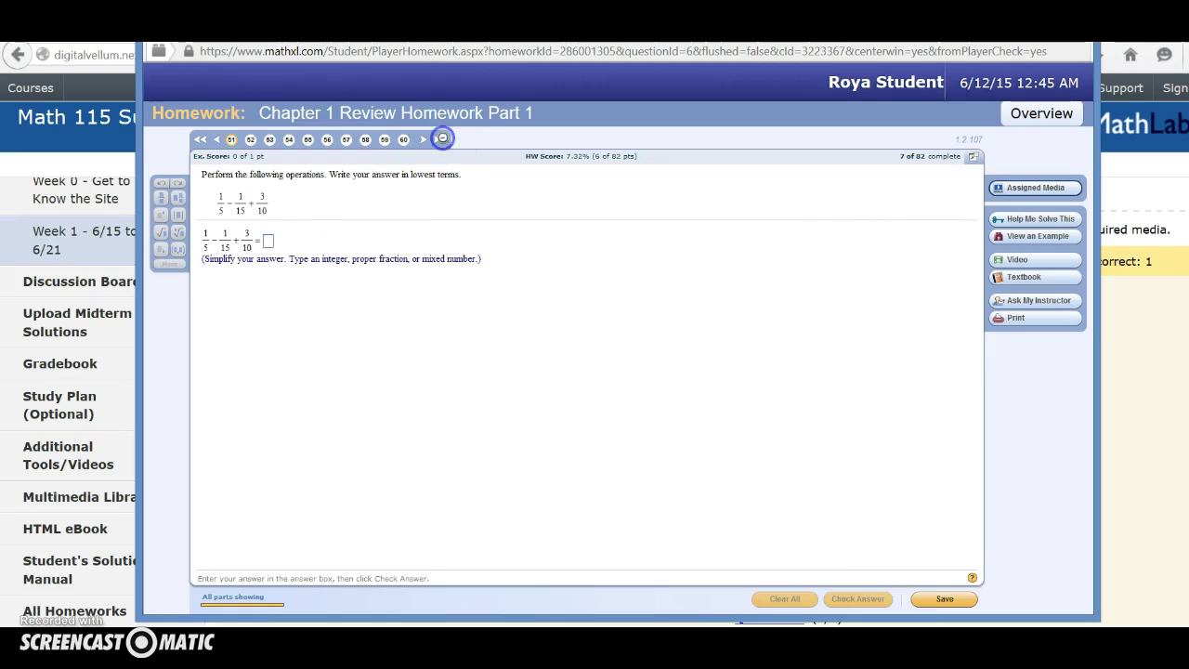
click(443, 141)
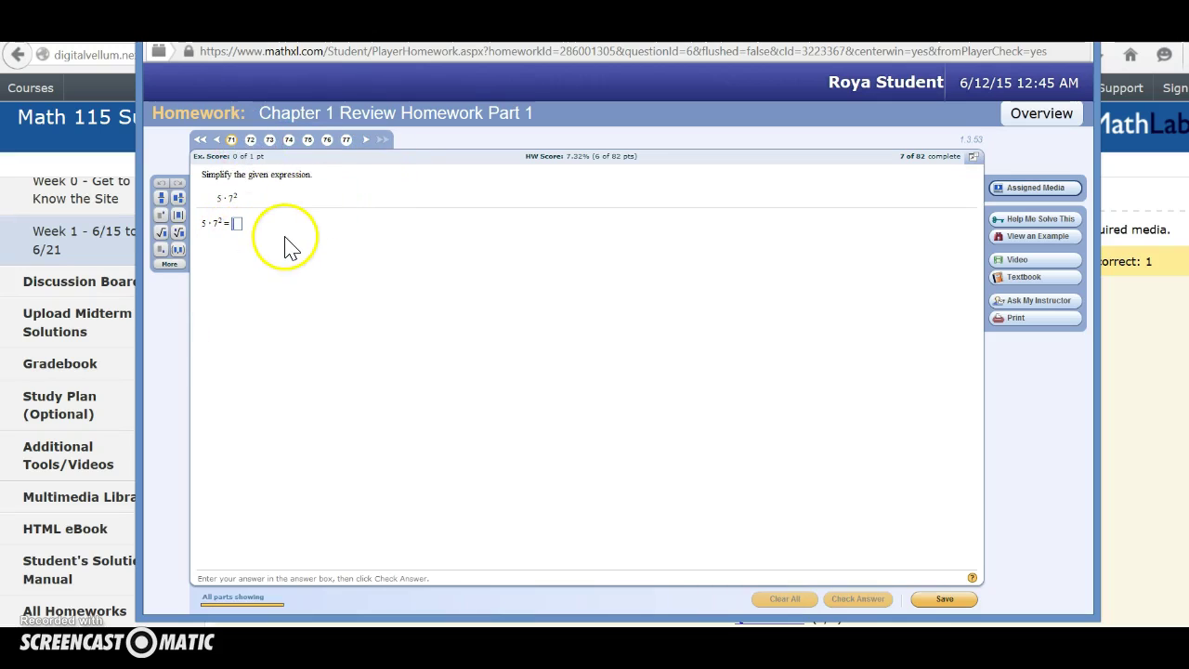
click(945, 599)
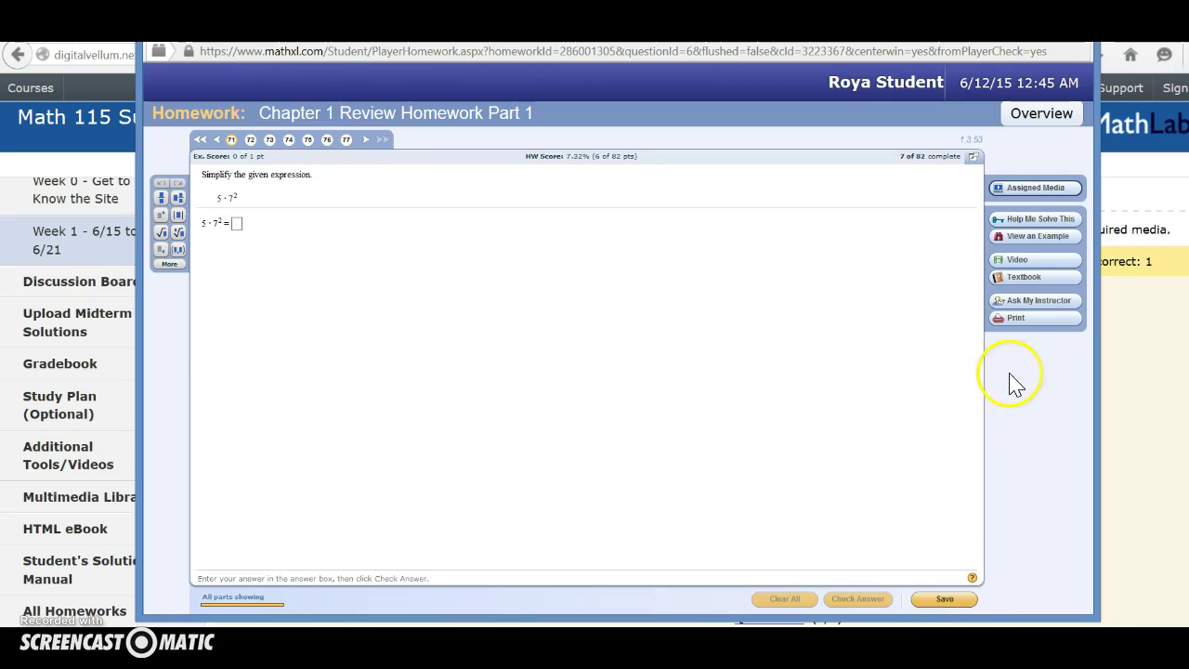
Open Help Me Solve This for Question 71, continue to the part on evaluating the exponent, and close the help.
click(1050, 189)
click(1031, 220)
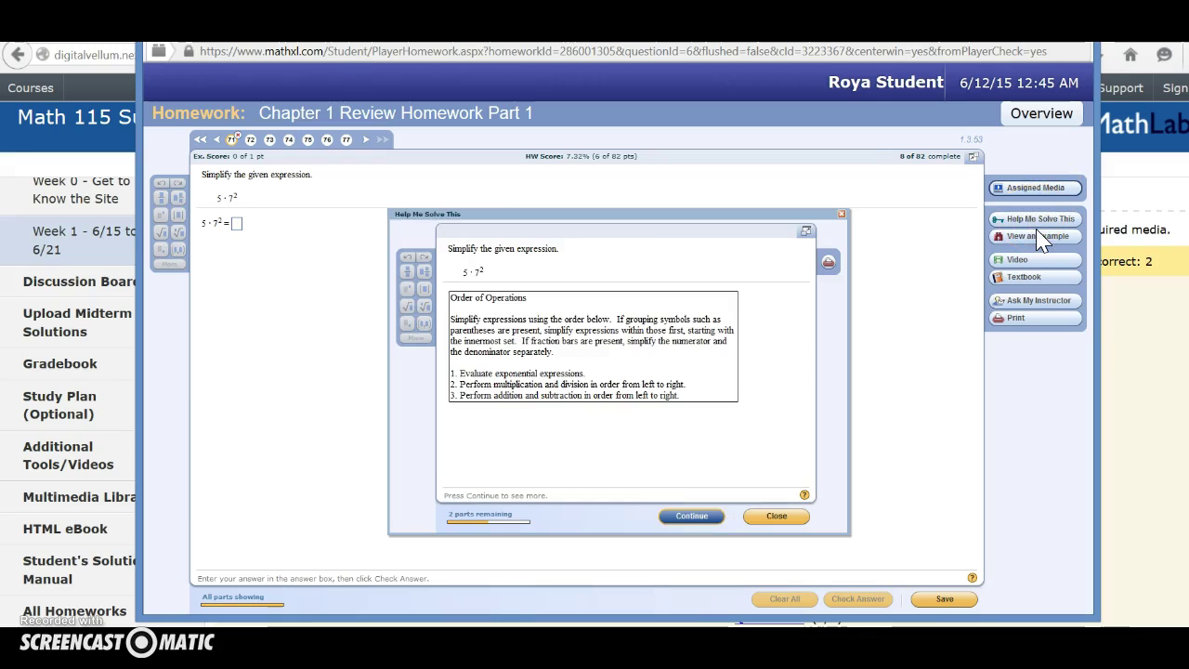
click(692, 517)
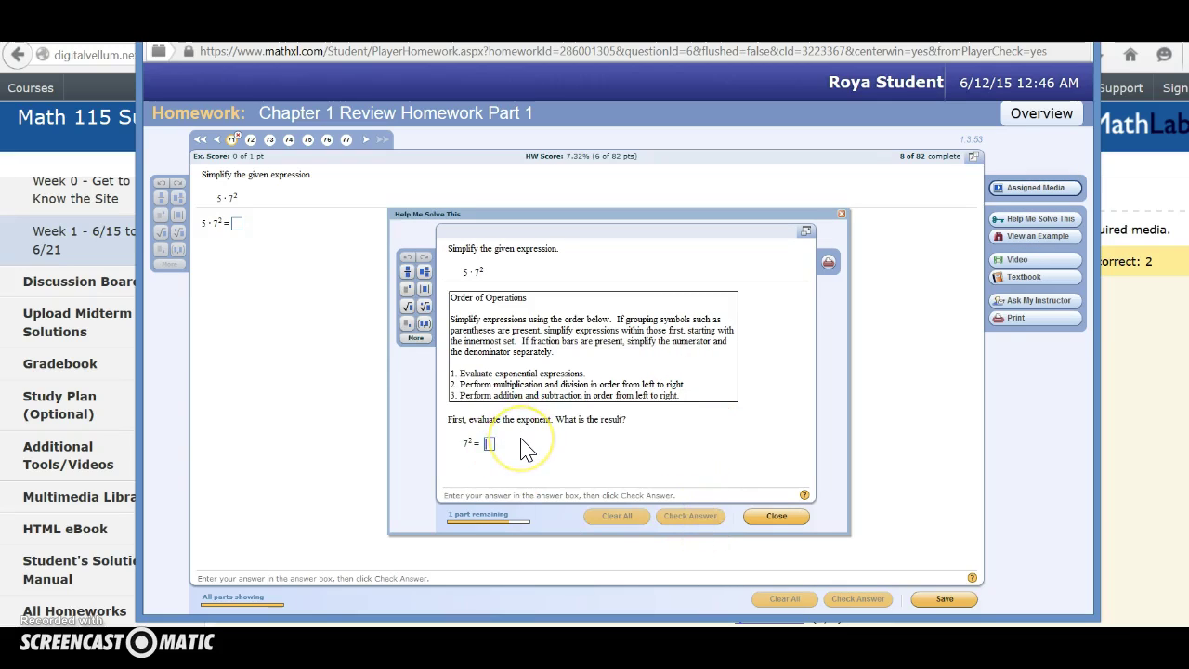
click(843, 214)
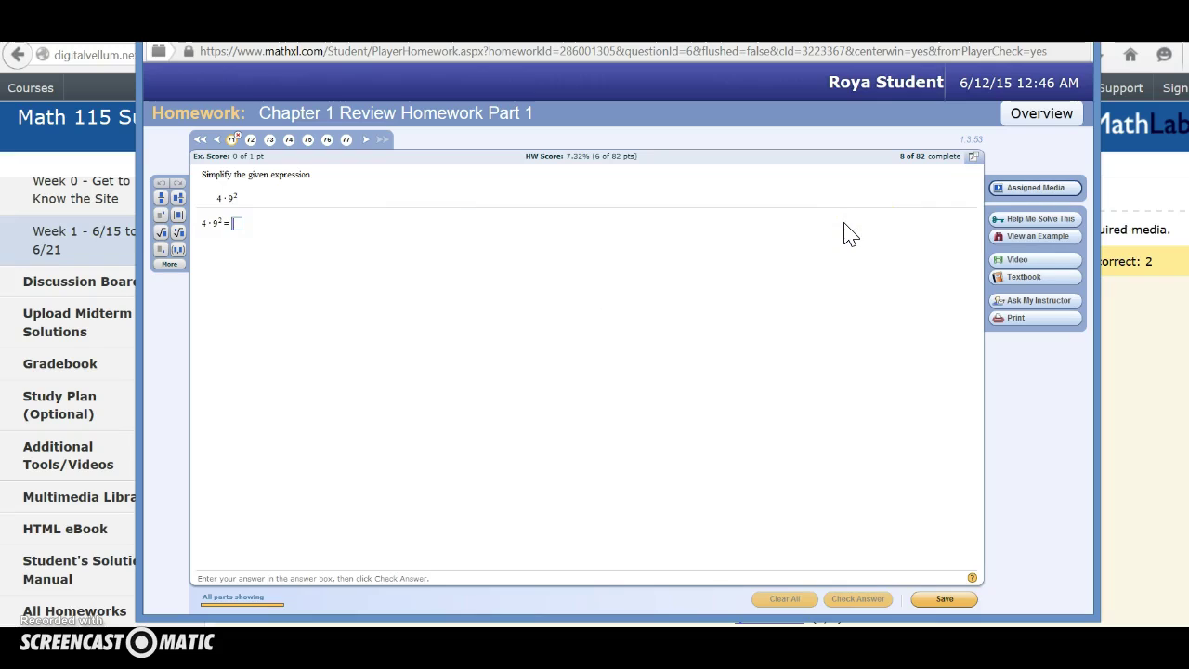
View an example for Question 71, go through all of its solution parts, and close the example.
click(1031, 238)
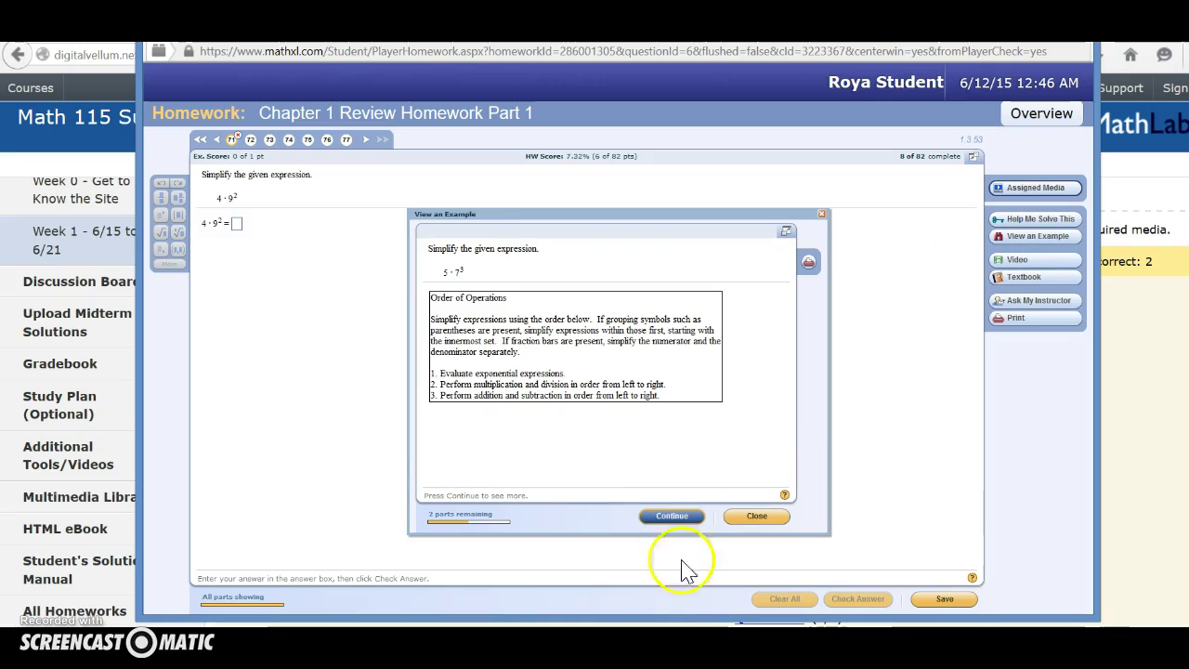
click(679, 521)
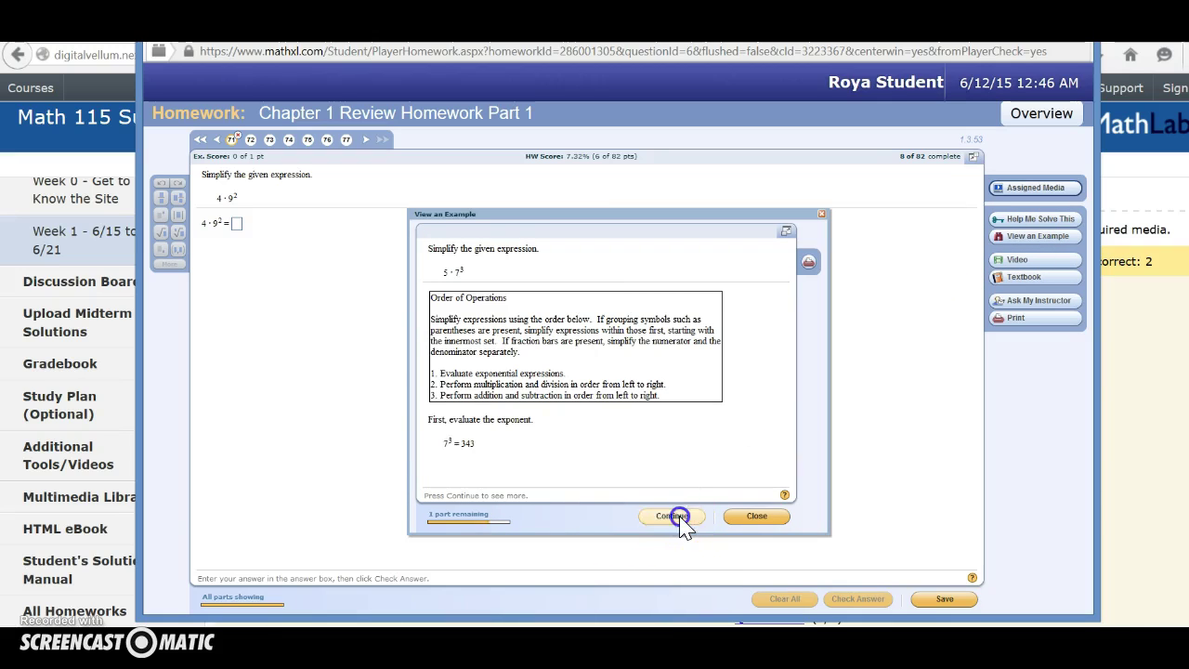
click(677, 518)
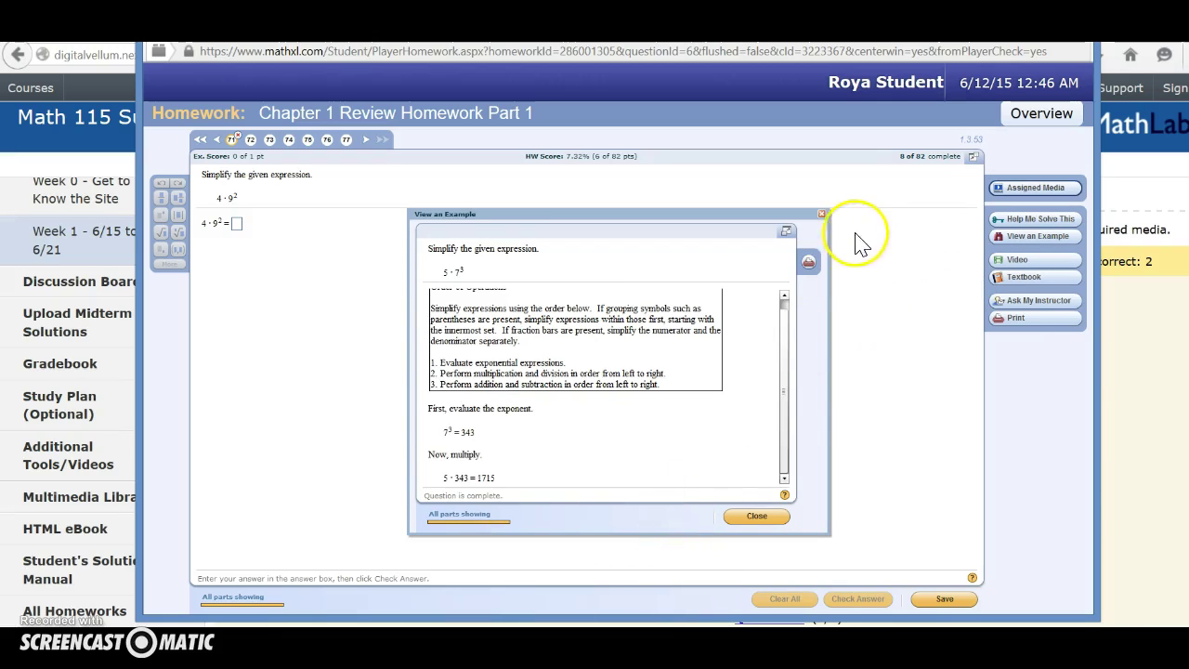
click(823, 217)
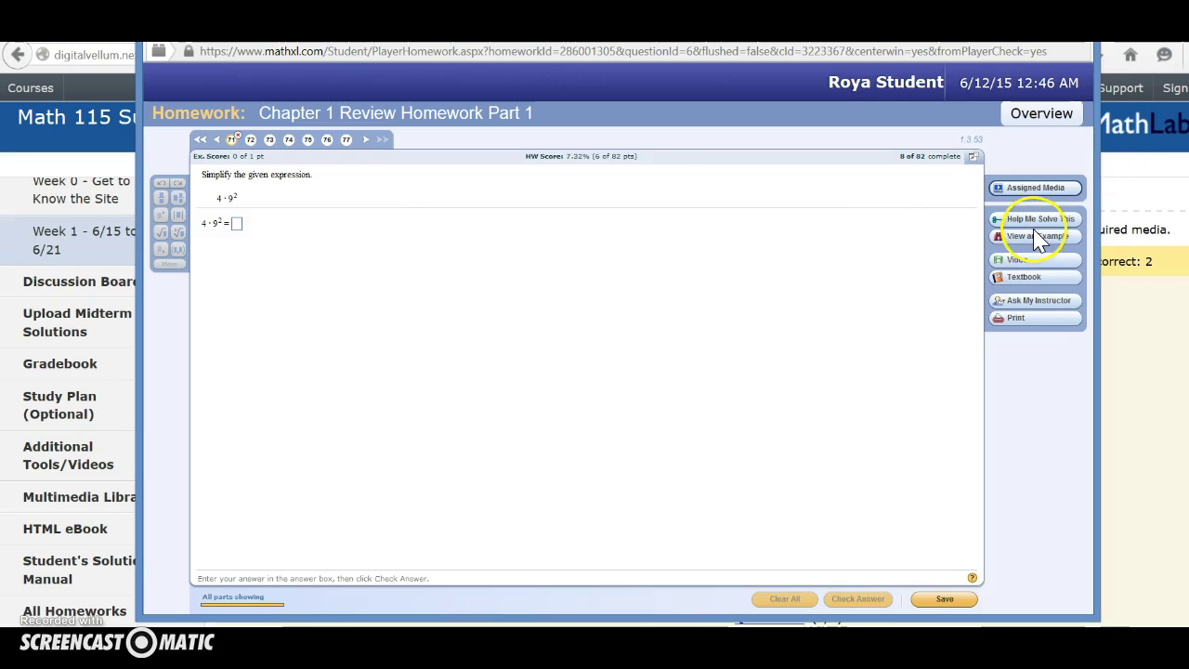
click(628, 316)
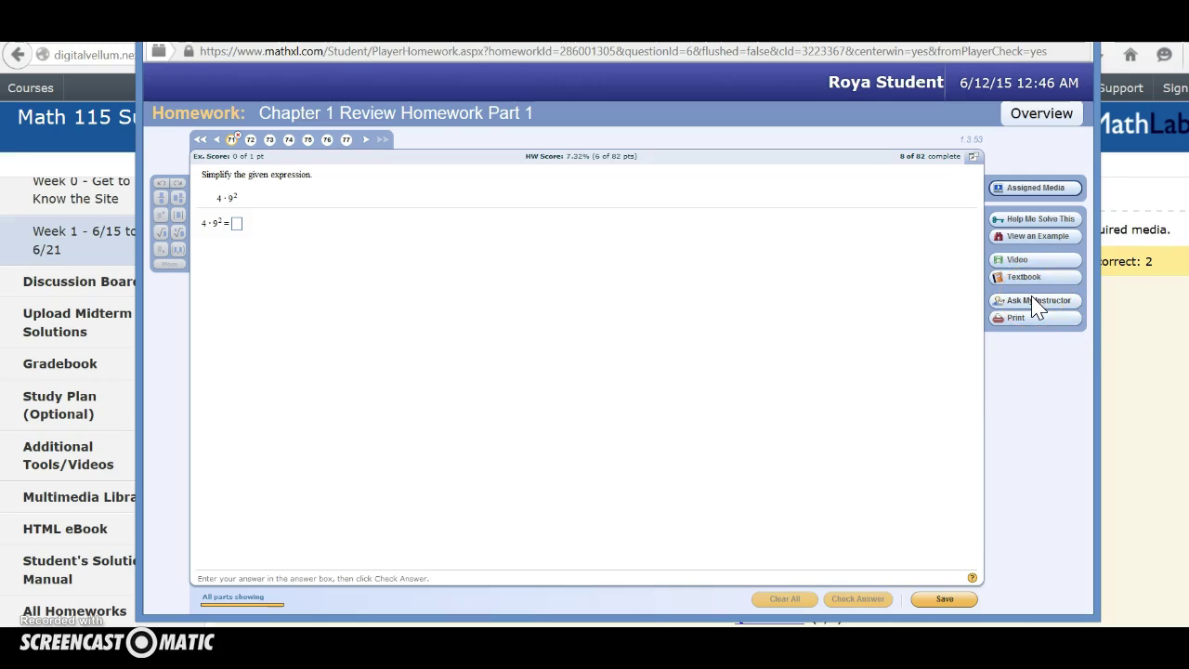
Leave the Part 1 homework for the Week 1 assignment list and open Chapter 1 Review Homework Part 2.
click(869, 297)
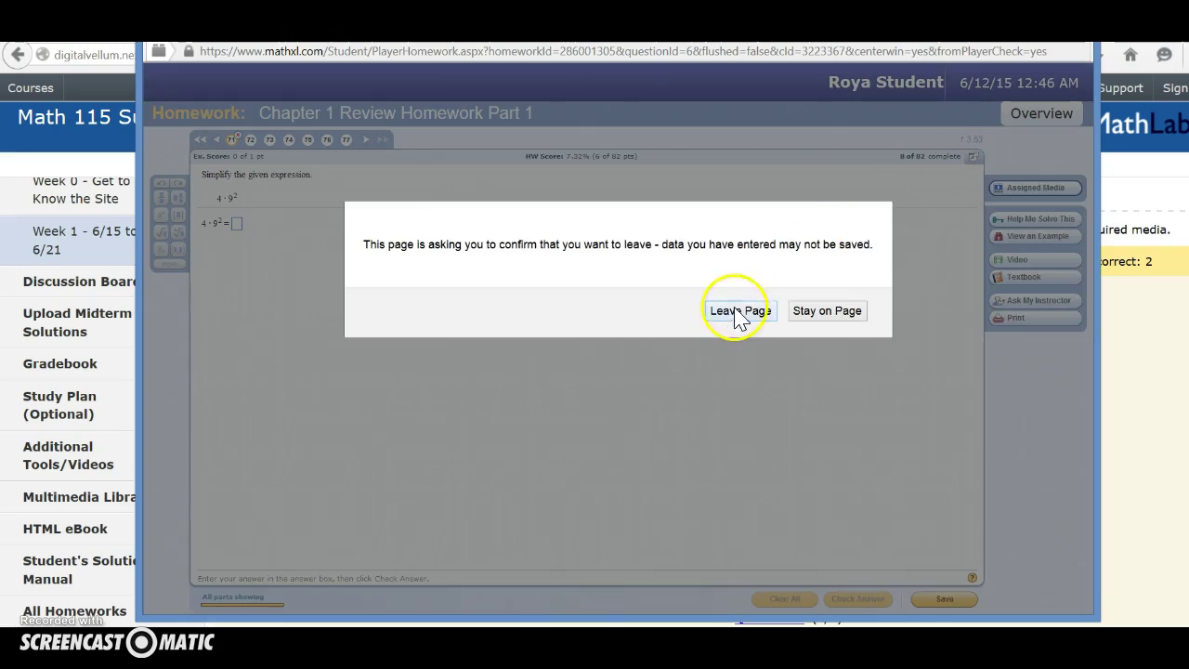
click(733, 313)
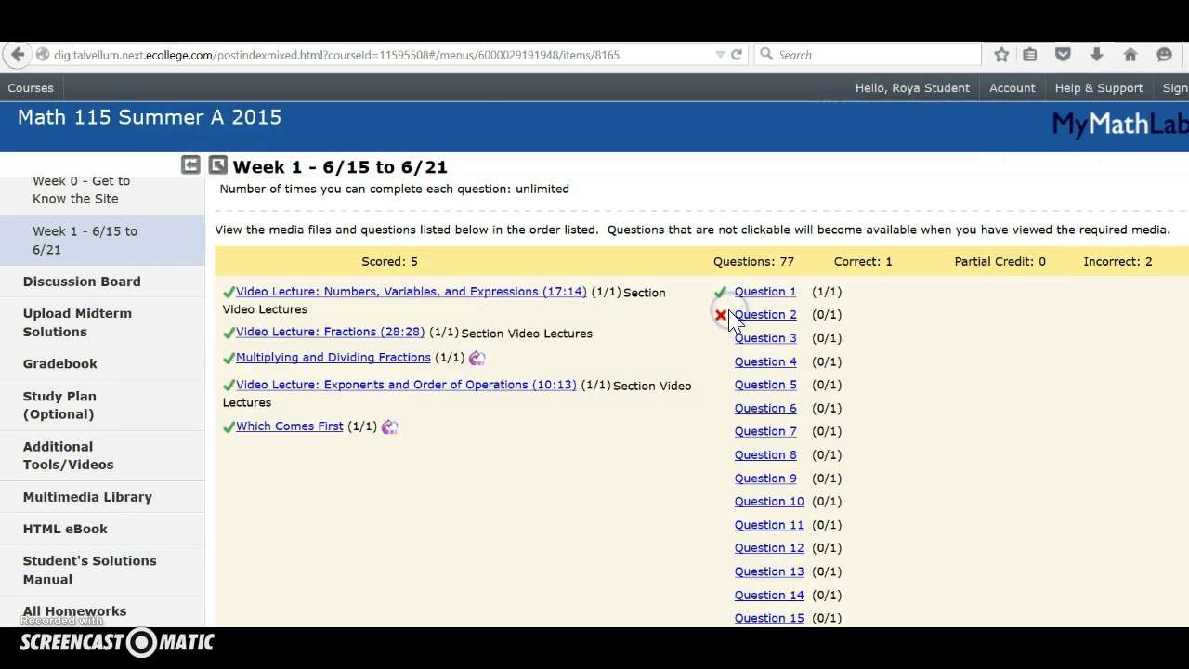
click(137, 243)
click(833, 372)
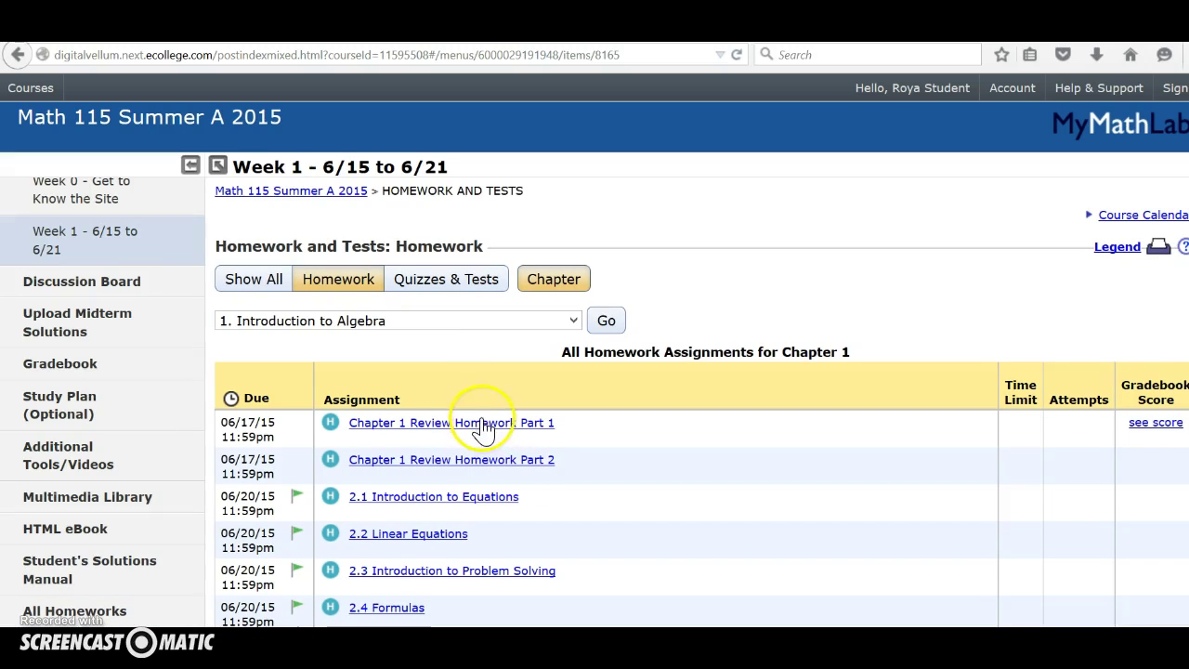
click(466, 462)
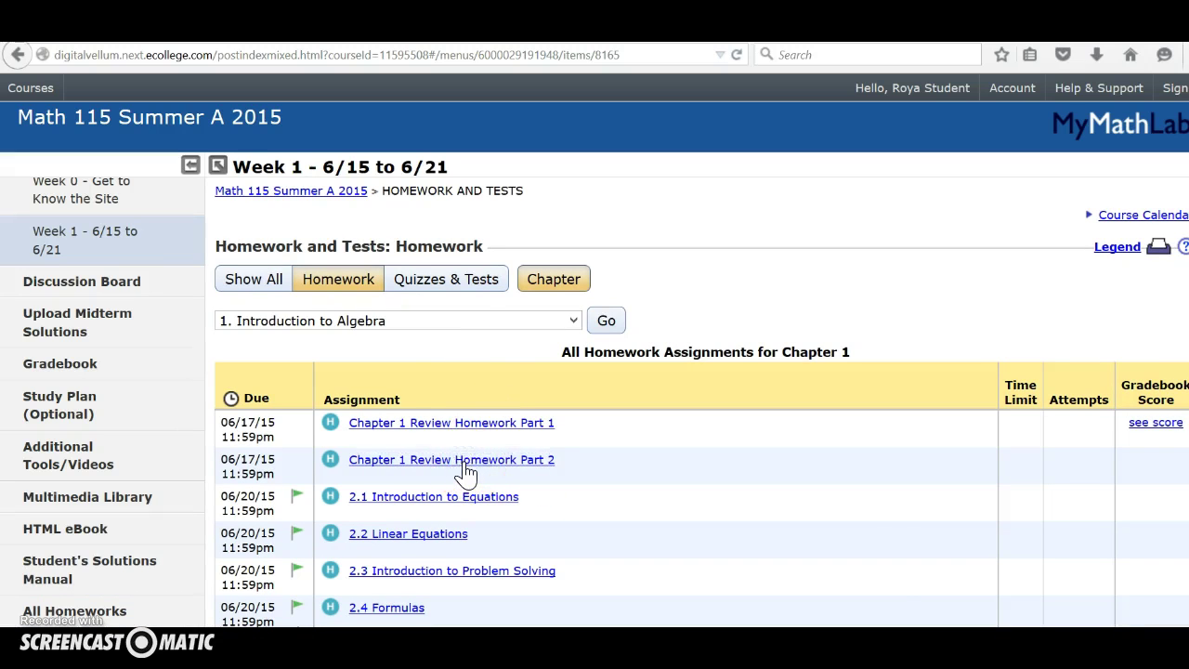